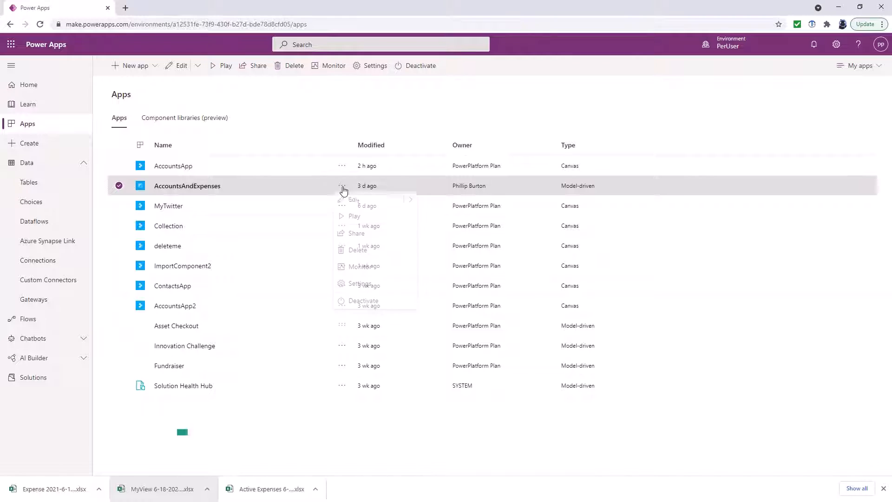
Launch the AccountsAndExpenses model-driven app from the Apps list
click(366, 219)
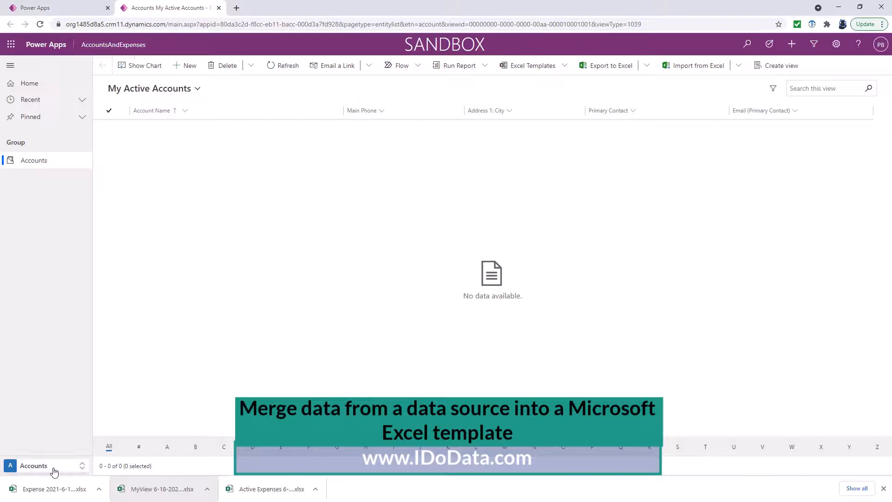
Switch to the Expenses area's MyPersonalView, export its three rows to Excel and open the workbook
click(54, 466)
click(54, 452)
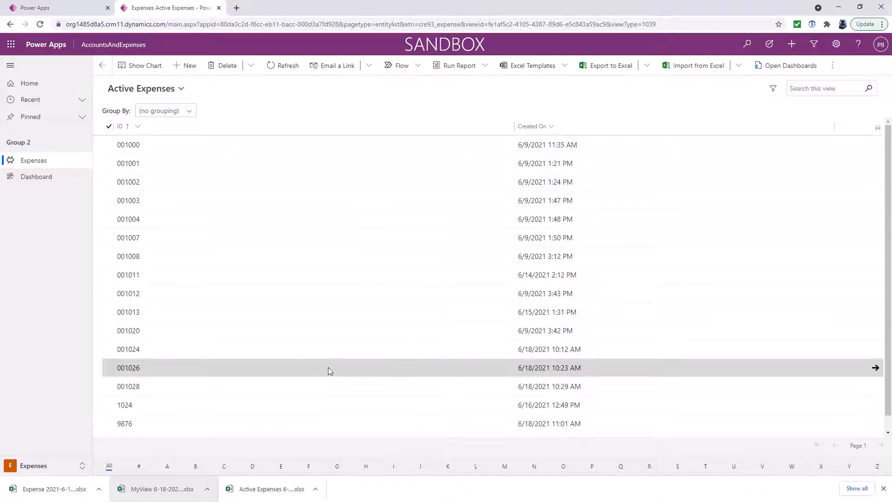
click(180, 92)
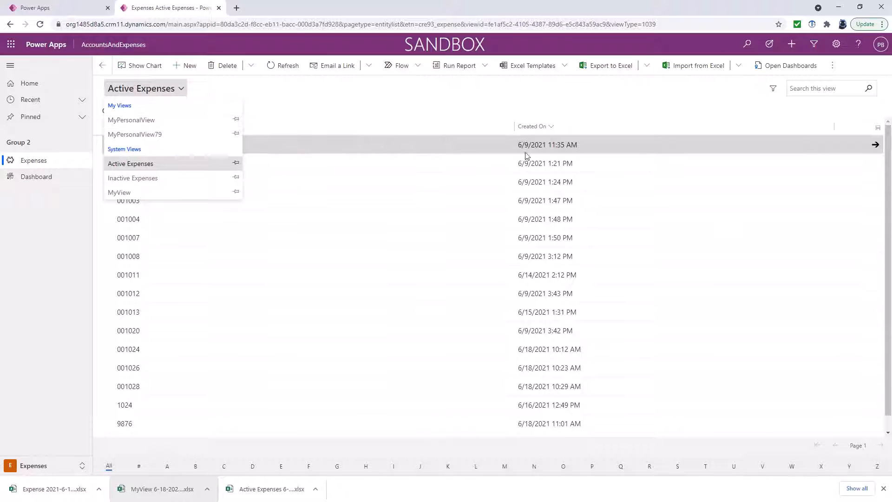
click(171, 121)
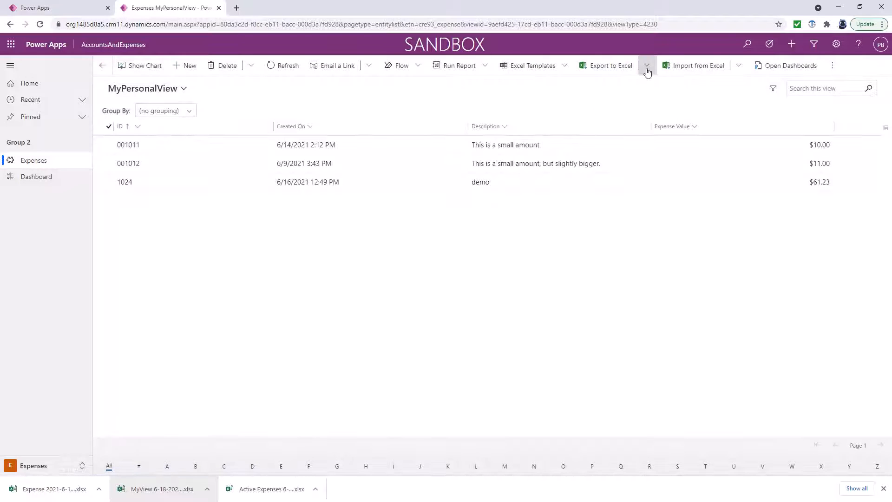
click(627, 67)
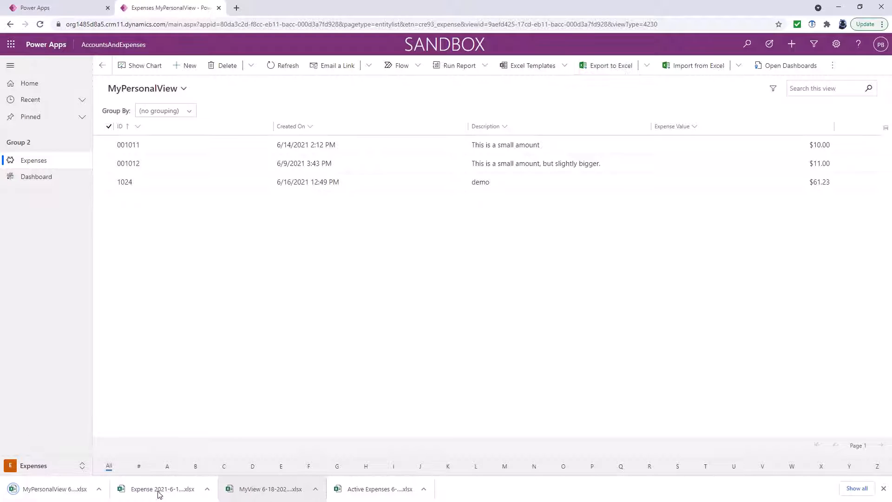
click(70, 488)
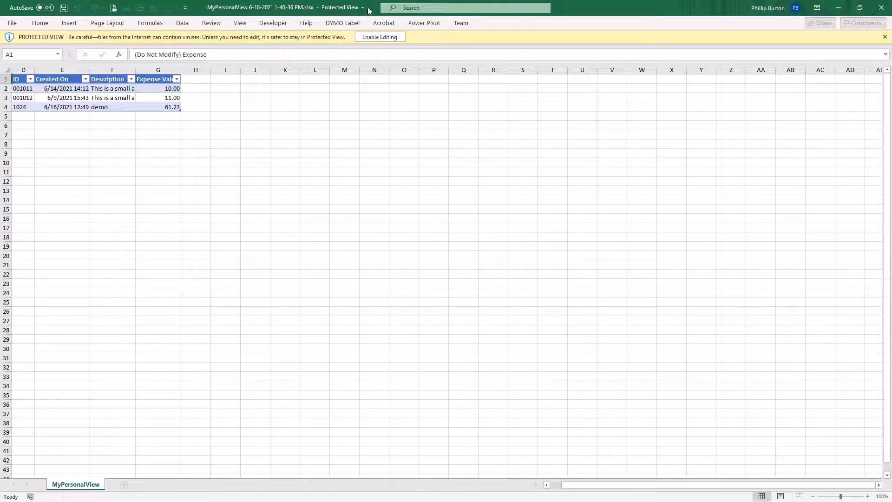
Close the exported MyPersonalView workbook in Excel
click(884, 8)
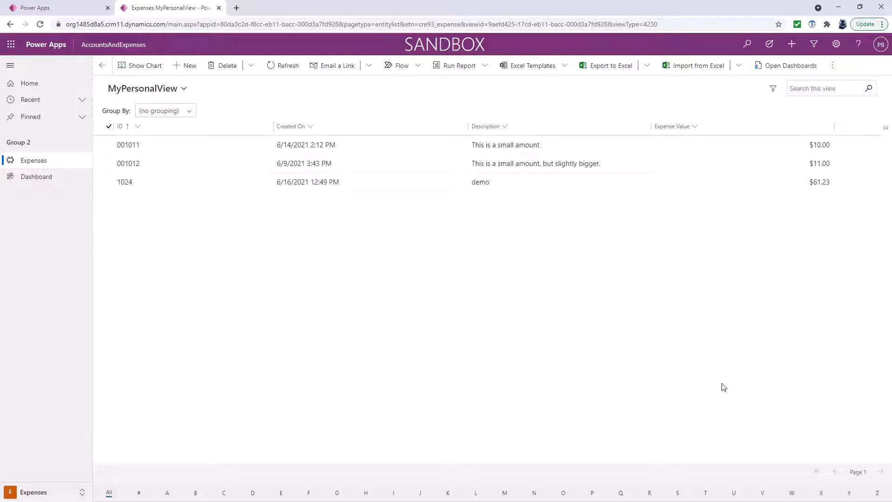
Start a Download Template for the Expense entity using the MyPersonalView view
click(545, 70)
click(565, 68)
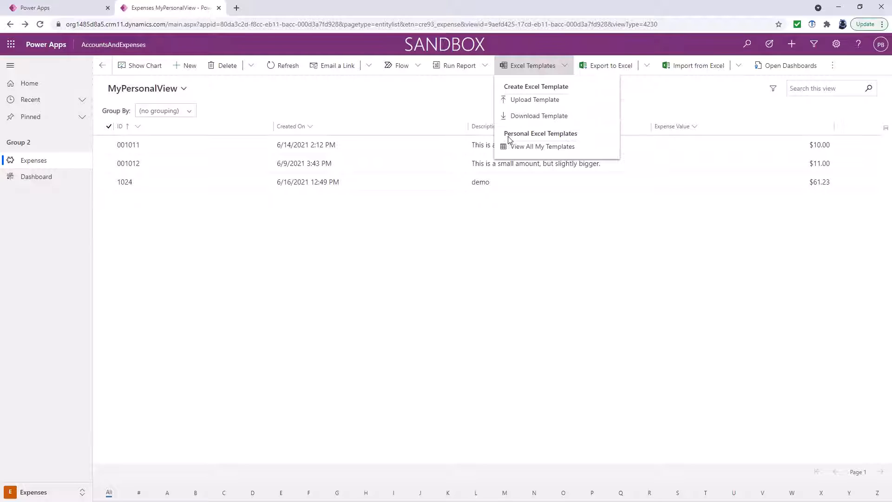
click(558, 117)
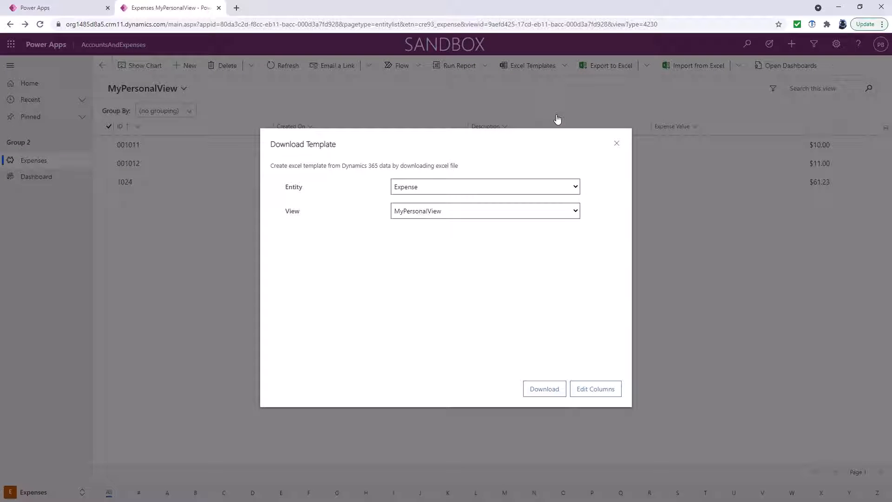
click(521, 187)
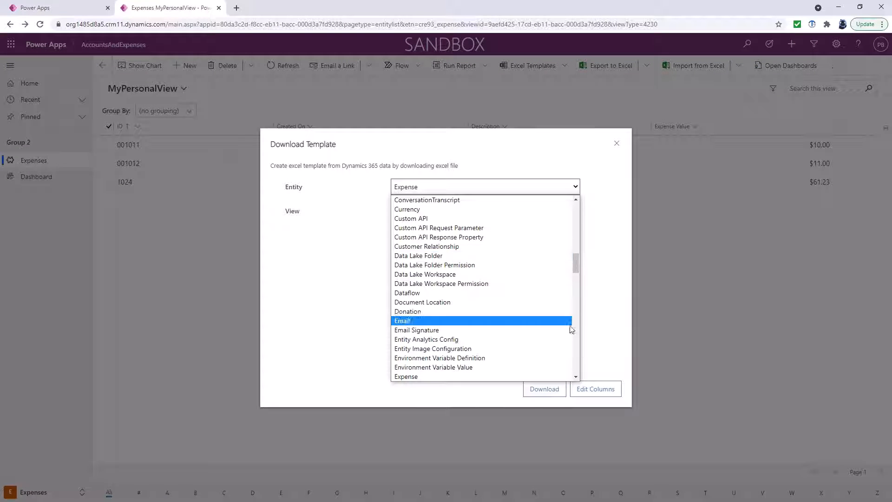
click(491, 377)
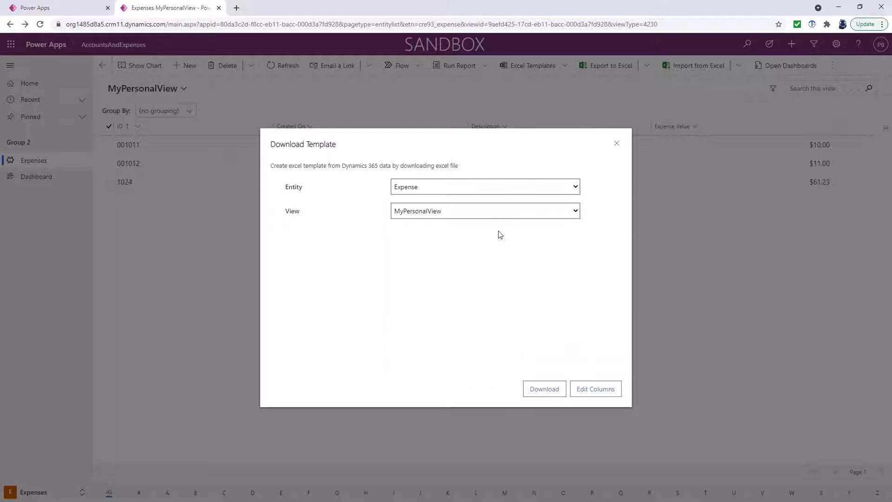
click(502, 214)
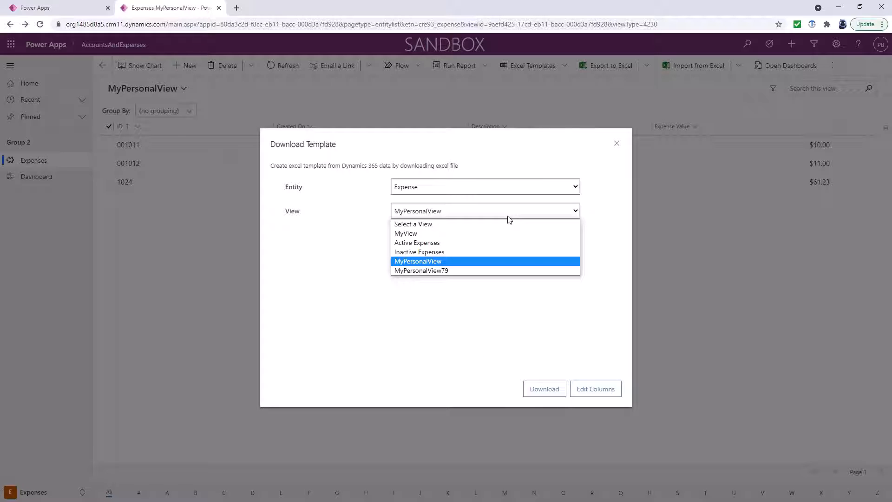
click(548, 261)
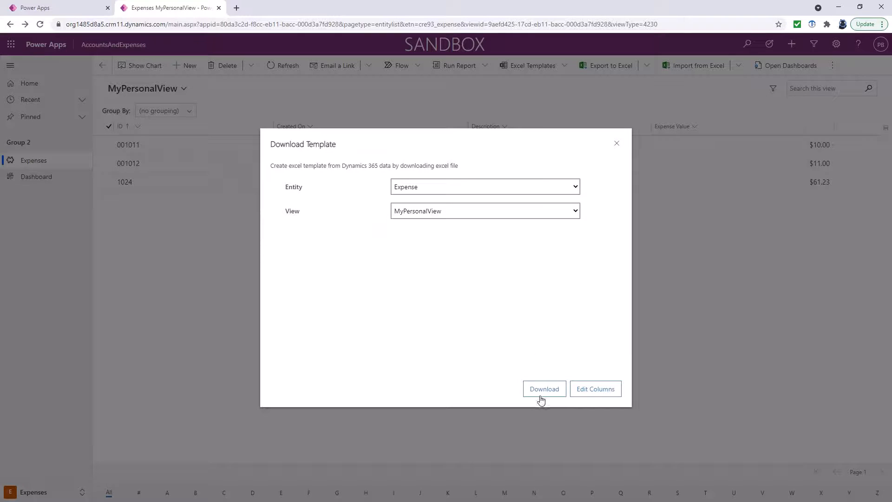
Include the Date Of Expense column, download the Expense template and open the xlsx
click(586, 394)
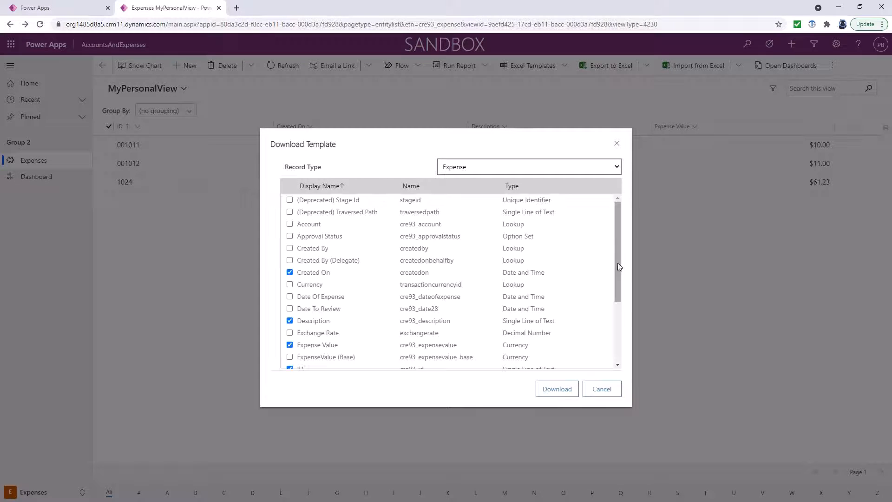
mouse_move(617, 263)
mouse_down()
mouse_move(610, 335)
mouse_move(607, 259)
mouse_up()
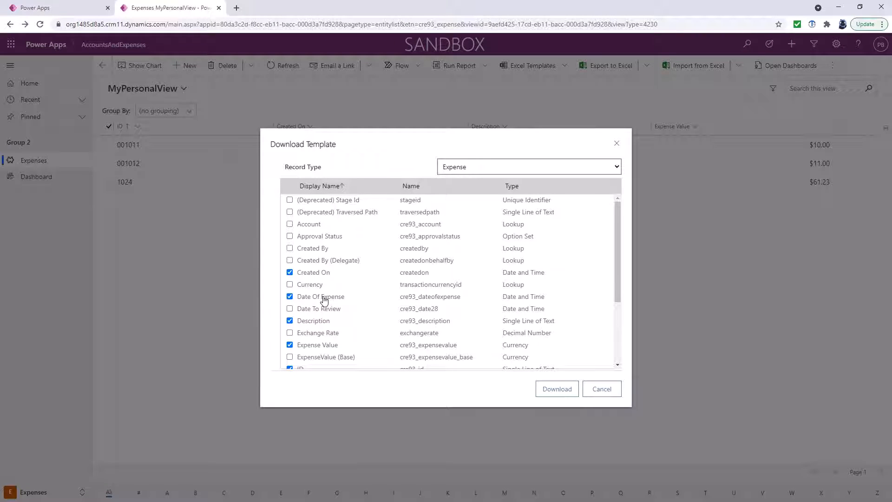
click(564, 389)
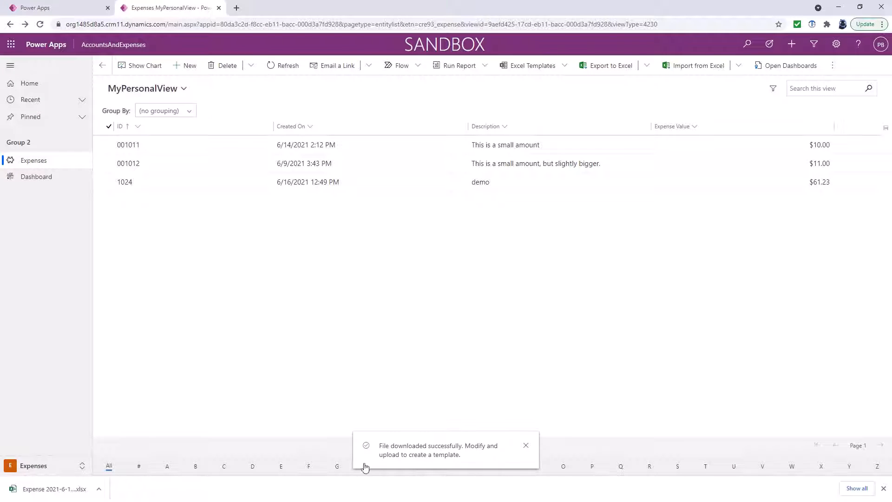
click(76, 486)
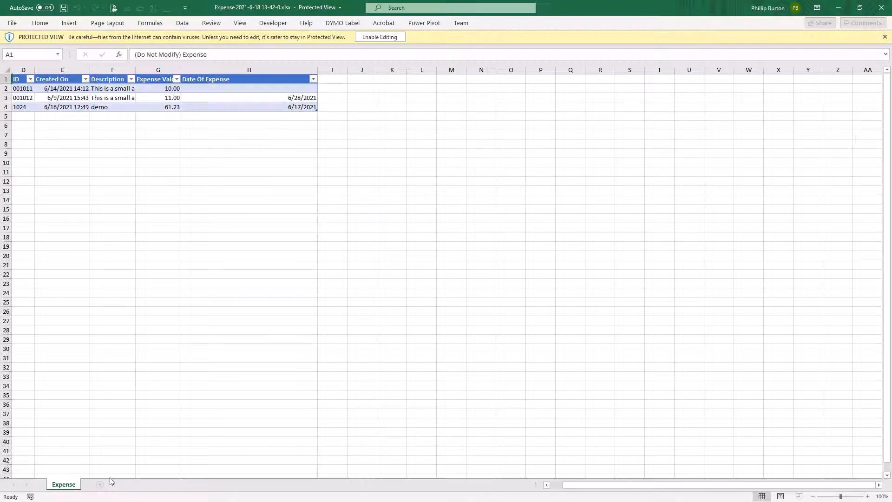
Enable editing in the Expense template and select column H to insert a new column
click(380, 38)
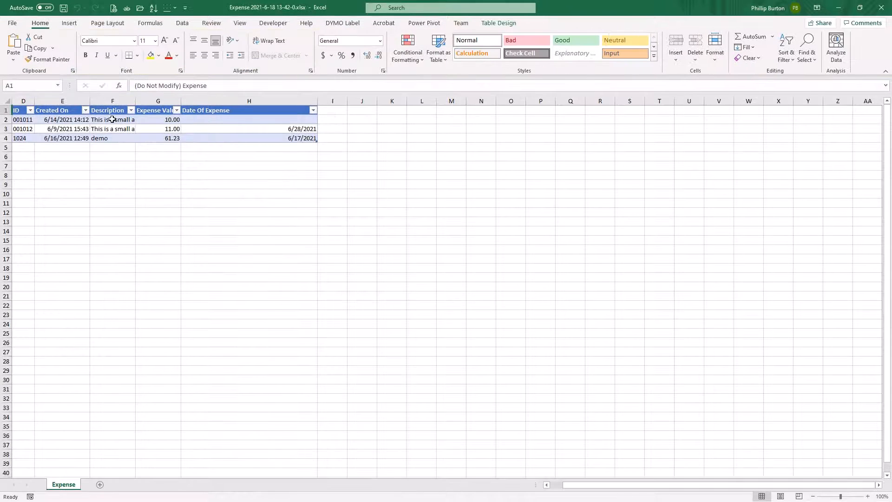
drag(113, 119, 113, 138)
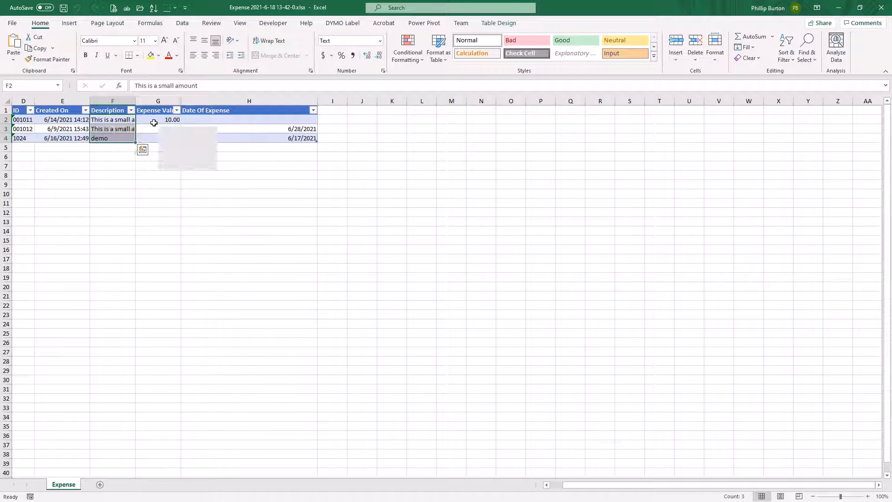
click(207, 114)
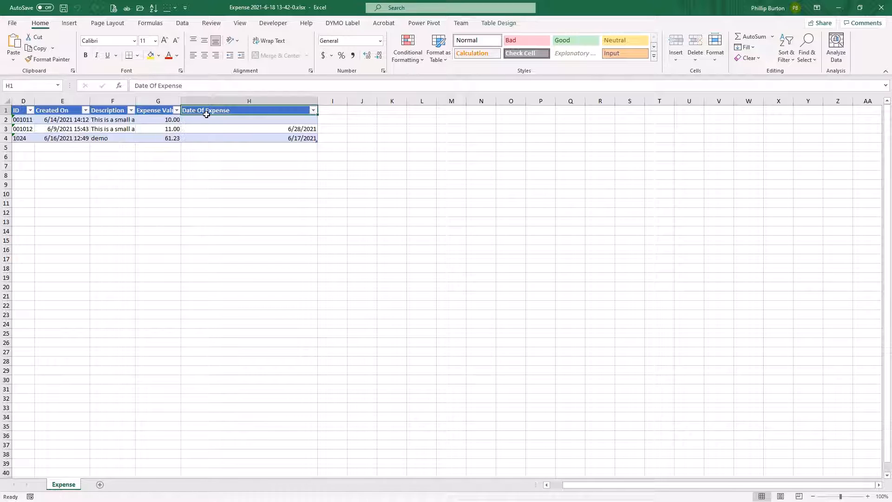
click(163, 101)
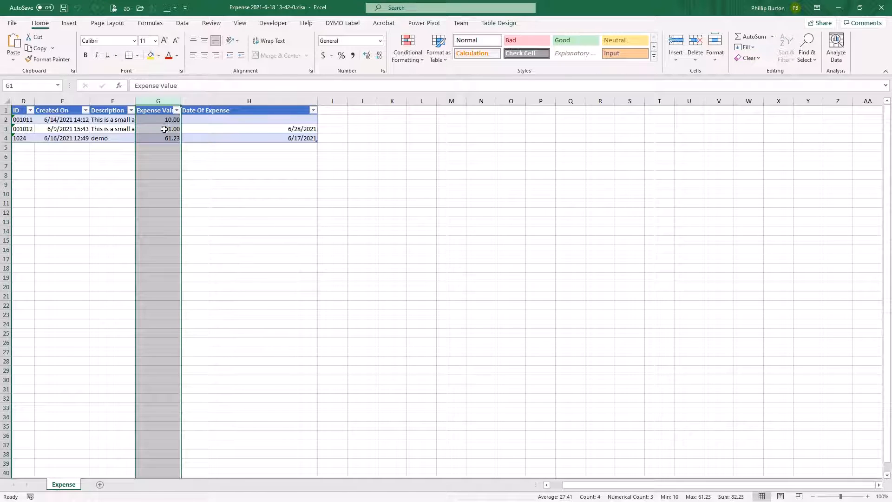
right_click(197, 101)
Insert a column headed '20% of Expense Value' and enter =[@[Expense Value]]*20% in H2
click(232, 178)
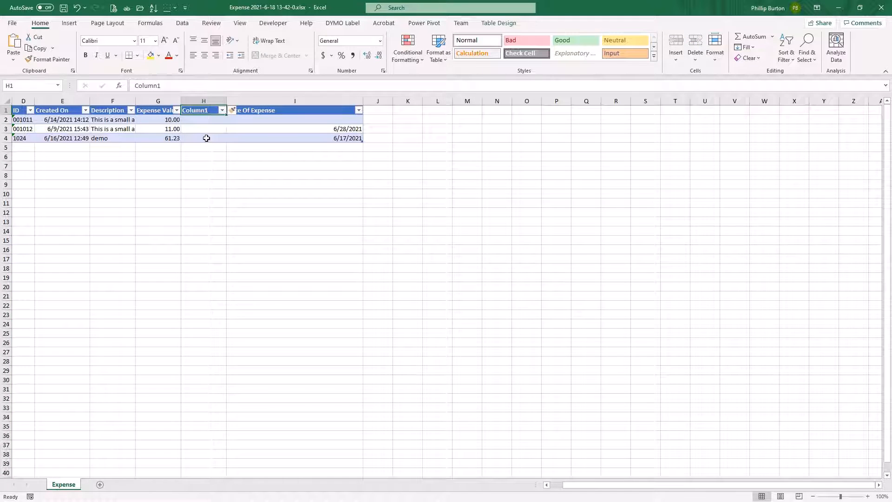
text(20)
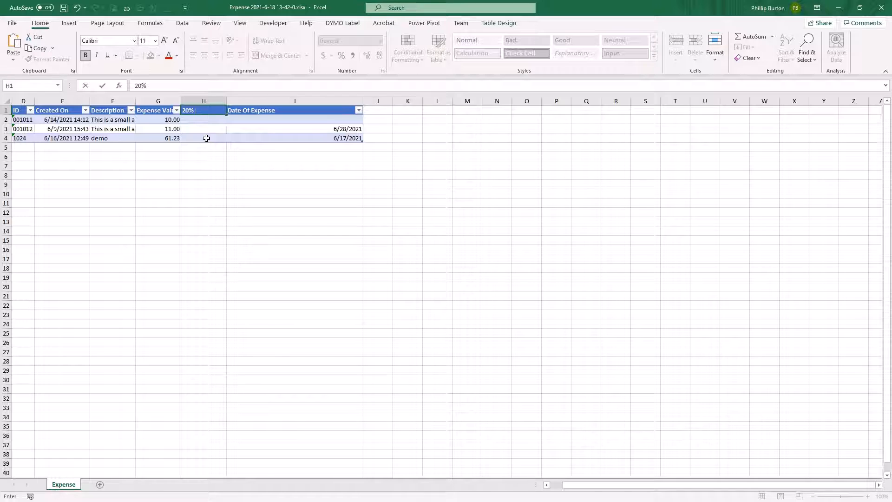
text(% of Expense Value)
key(Return)
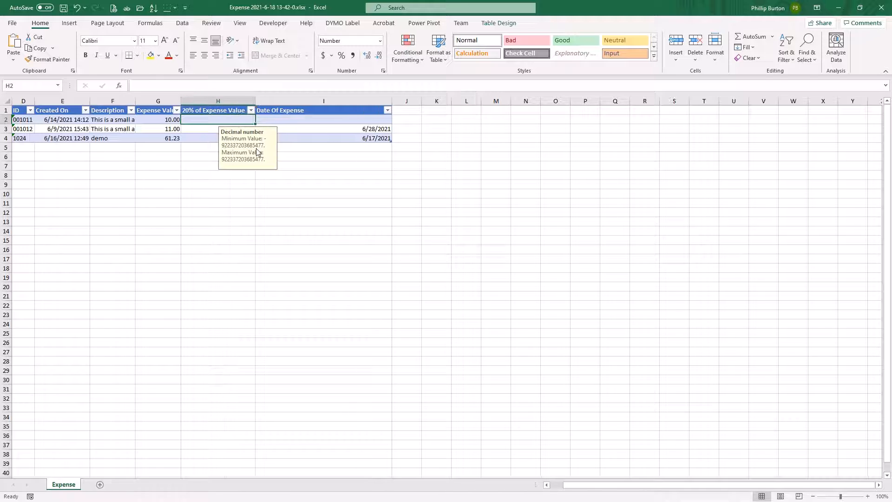
text(=)
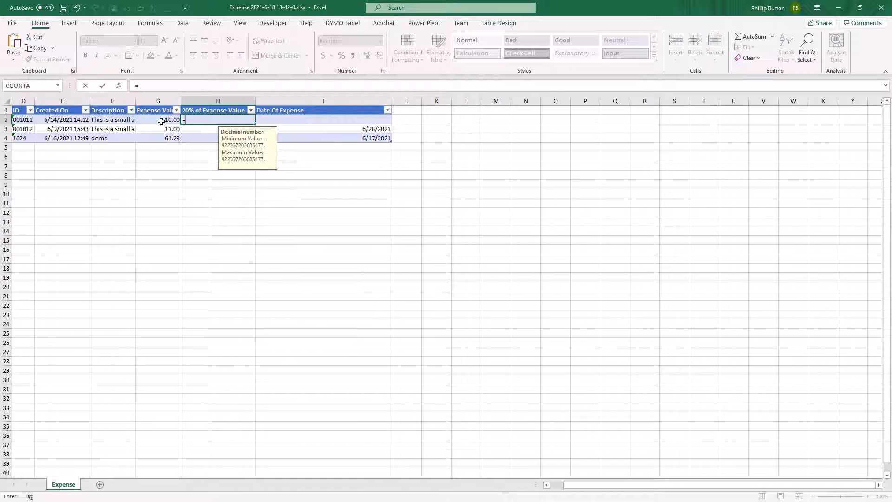
click(162, 120)
text(*)
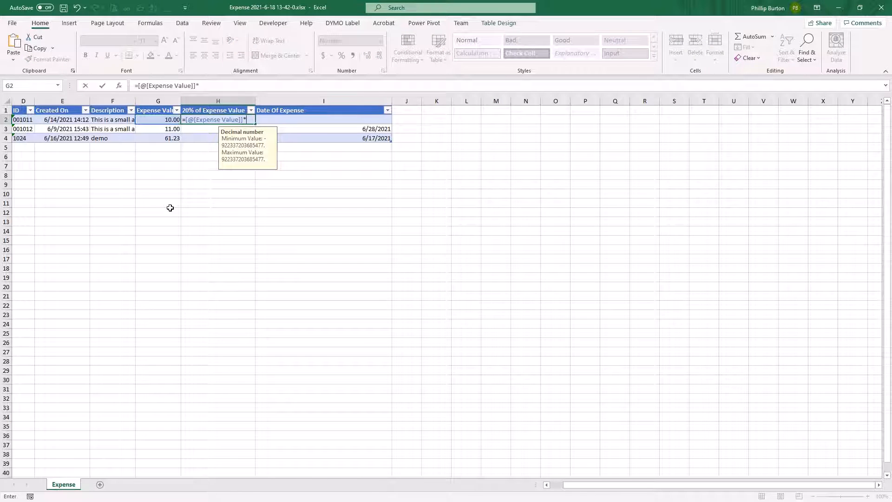
text(20%)
key(ctrl+Return)
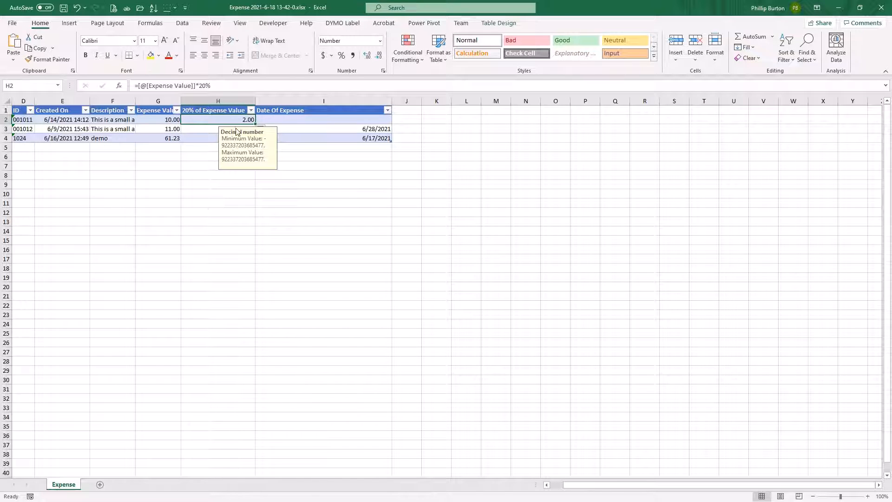
Rework the H2 formula's Expense Value reference, then clear H2
drag(196, 85, 134, 85)
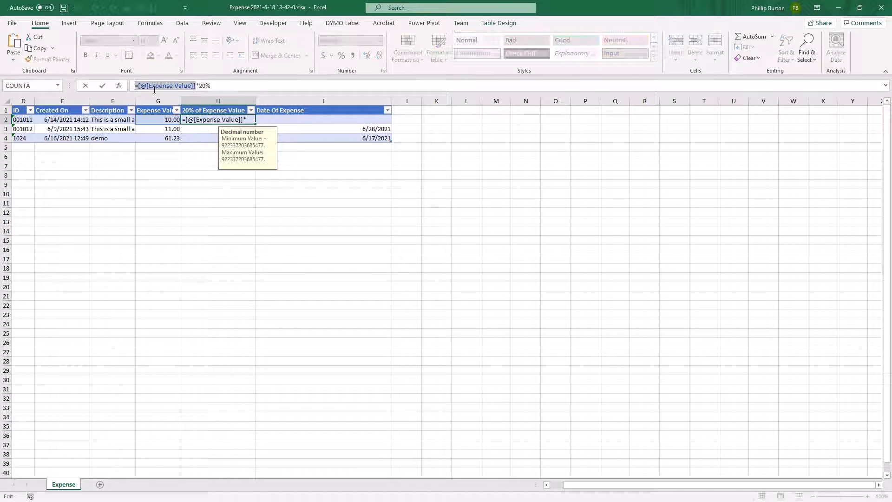
key(Escape)
text(=)
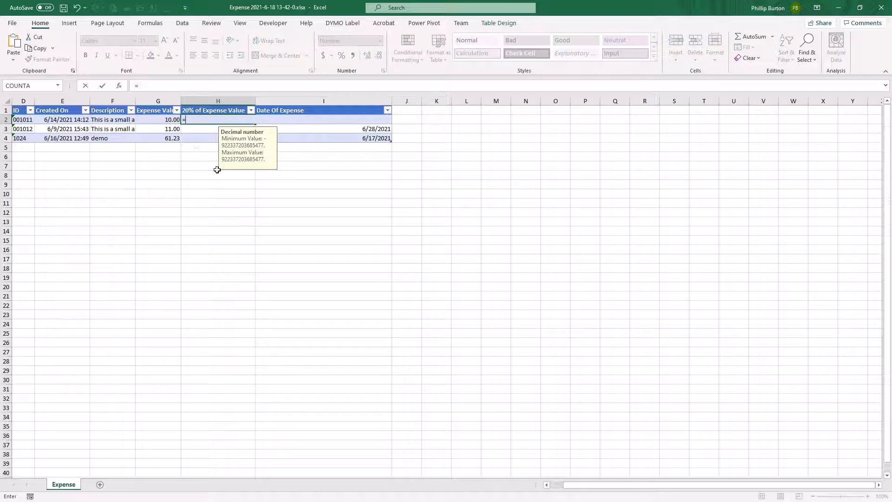
click(162, 120)
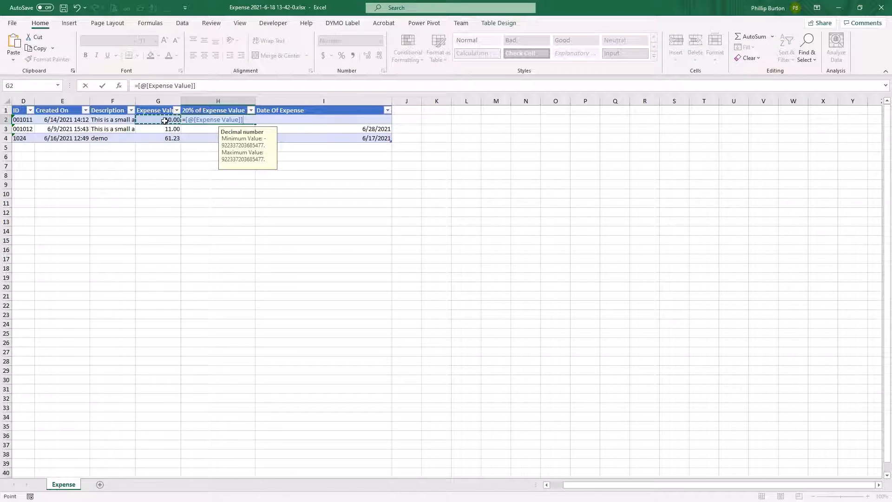
click(209, 85)
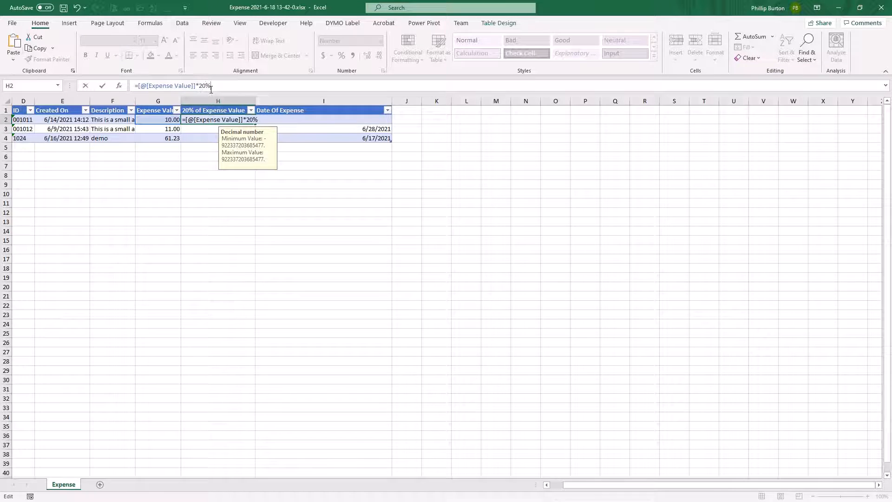
key(Return)
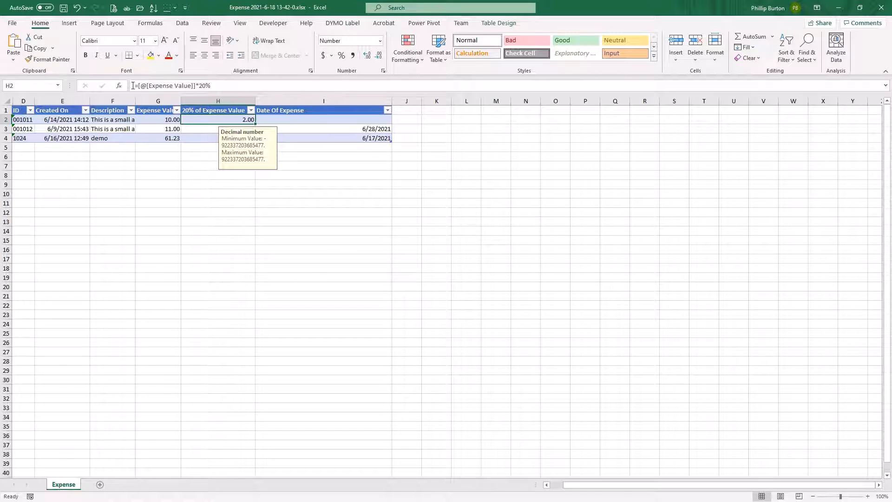
drag(139, 85, 196, 86)
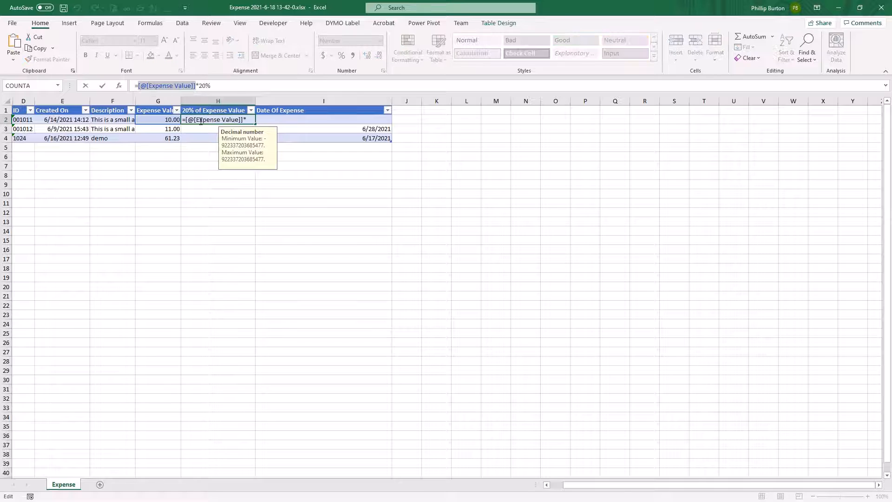
key(Escape)
key(Delete)
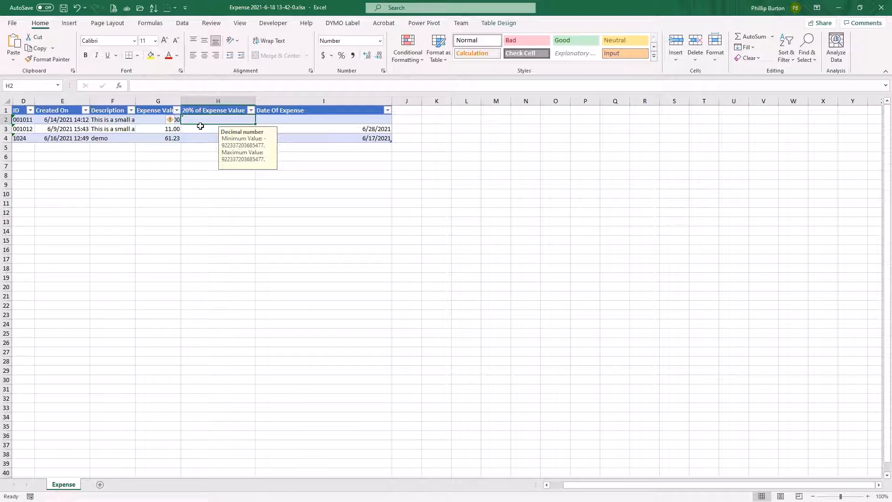
Re-enter =[@[Expense Value]]*20% in H2 to fill the column, then close Excel
text(=)
click(163, 120)
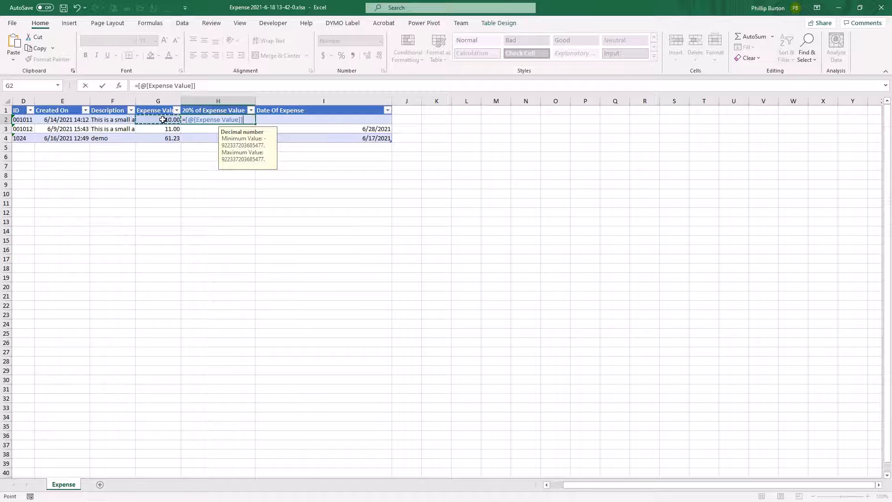
text(*20%)
key(Return)
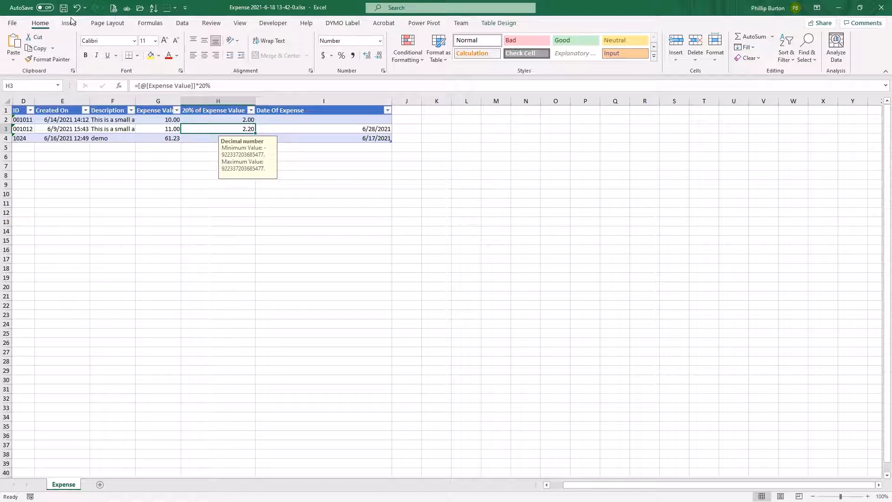
click(884, 11)
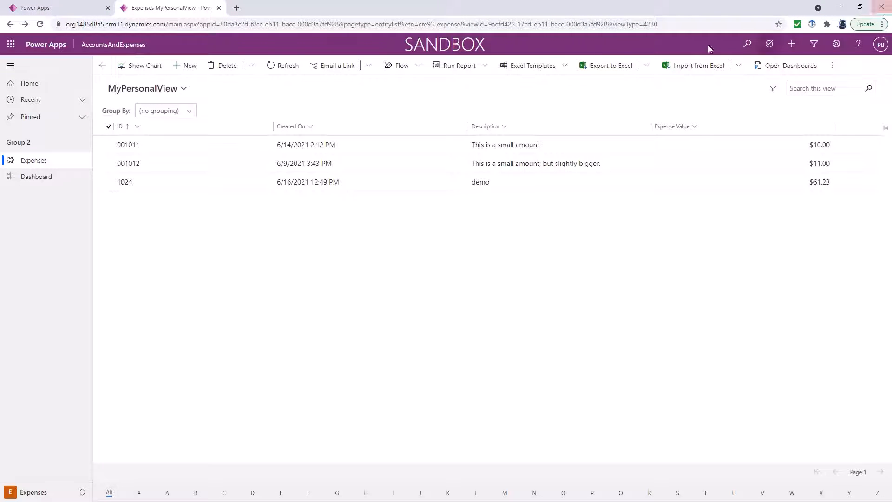
click(566, 68)
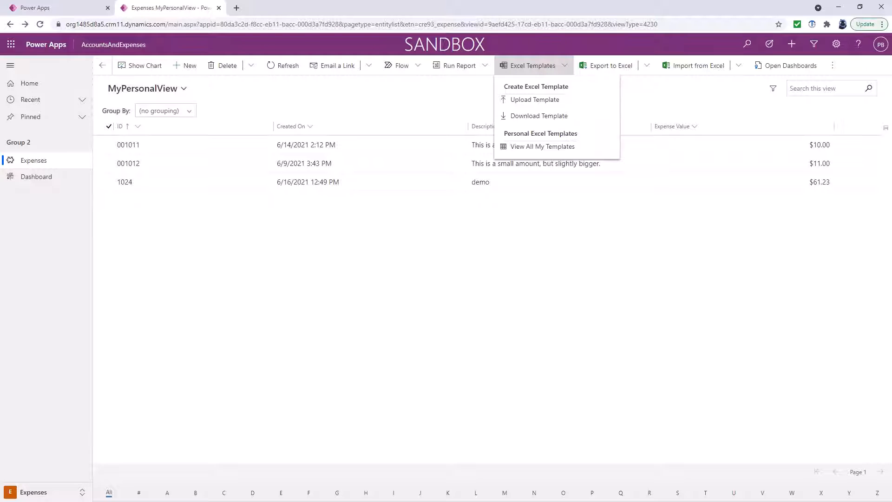
click(553, 101)
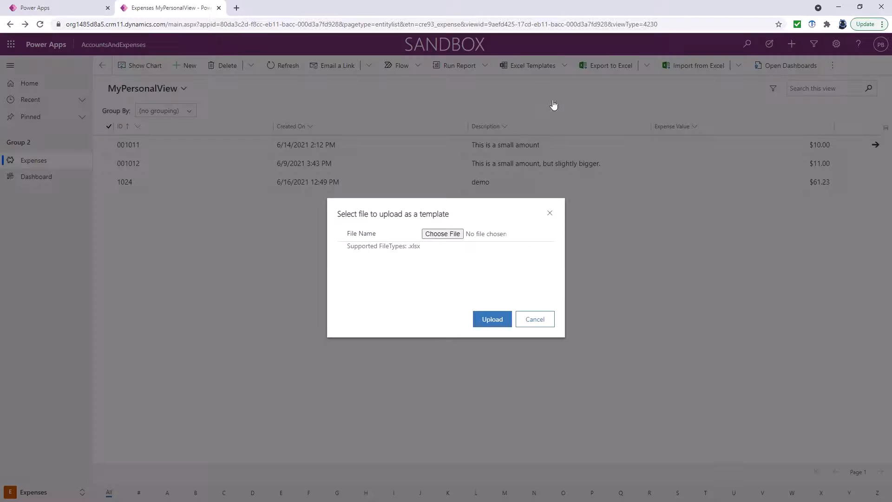
click(442, 234)
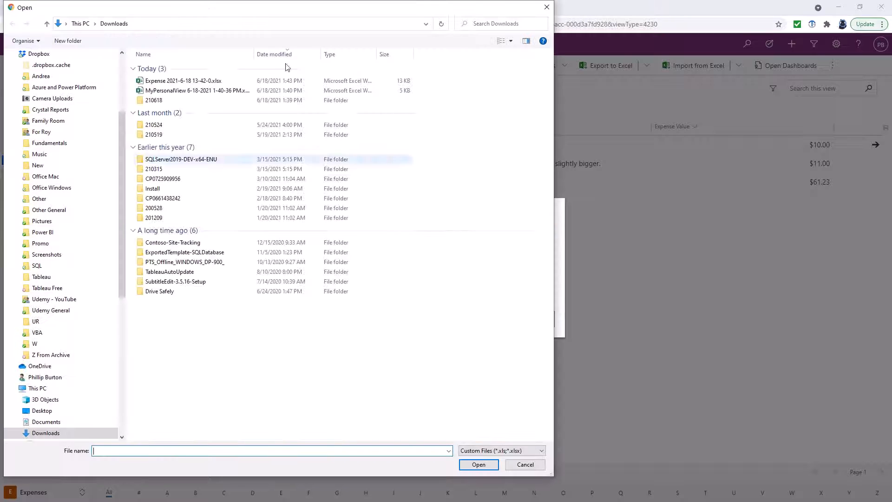
click(182, 82)
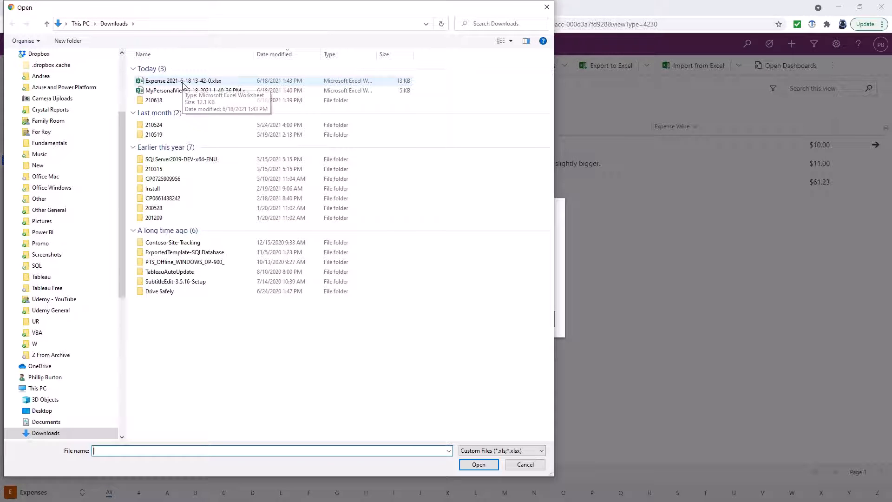
click(478, 464)
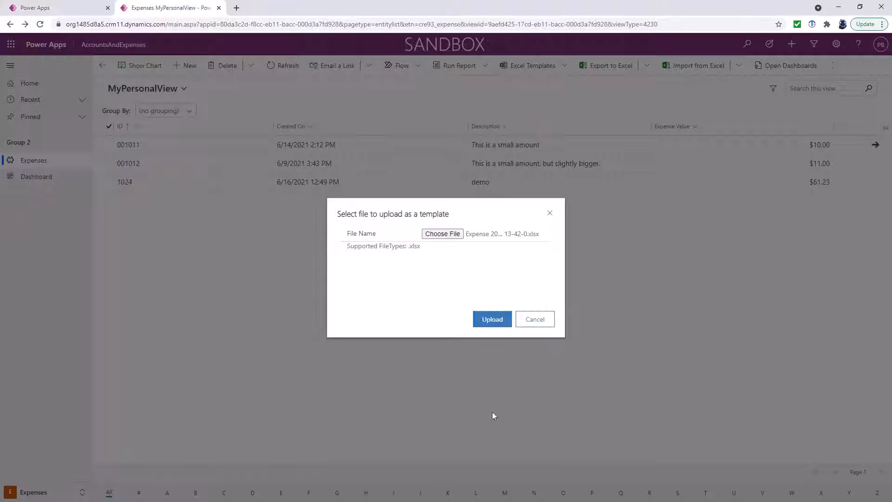
click(493, 319)
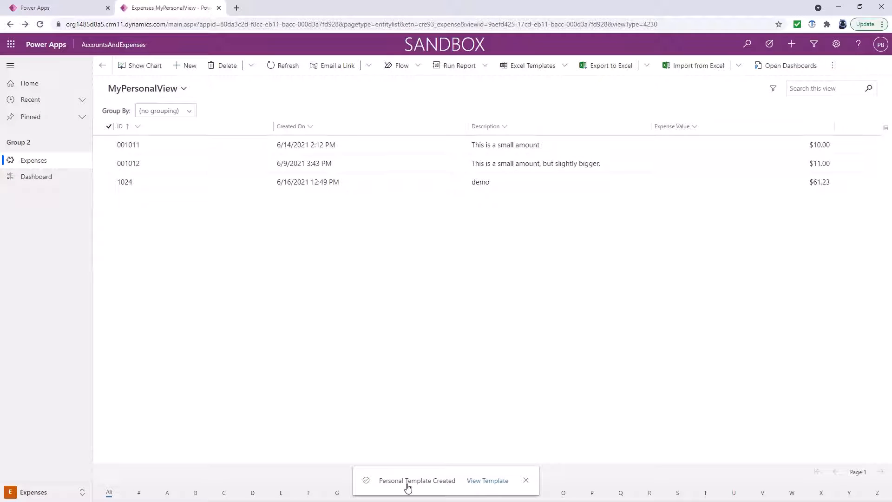
click(565, 65)
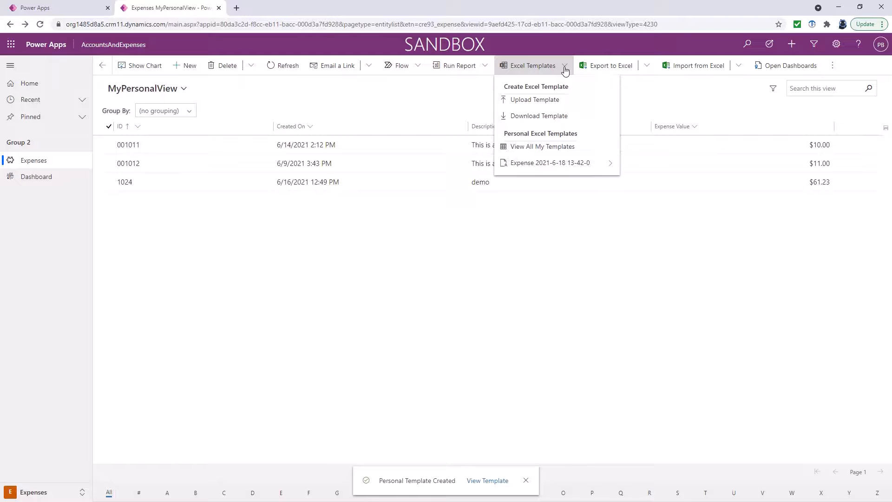
click(620, 289)
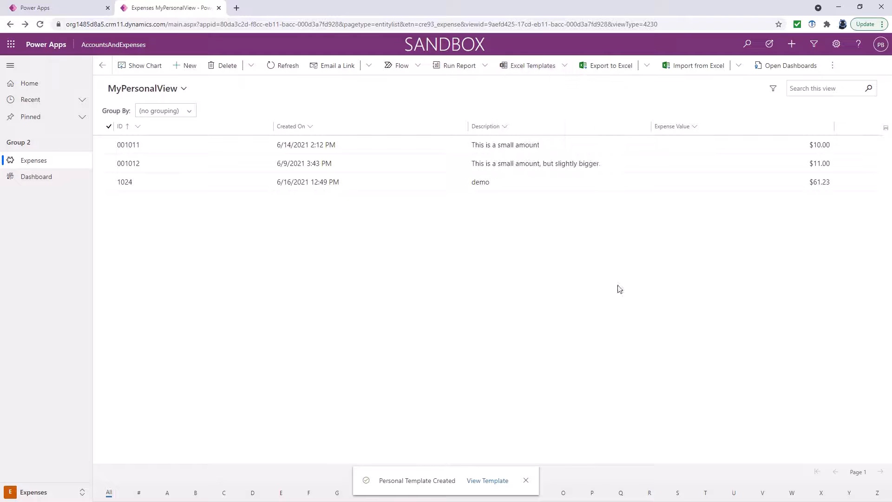
click(184, 90)
Switch to the Active Expenses view and open the Expense template in Excel Online
click(148, 163)
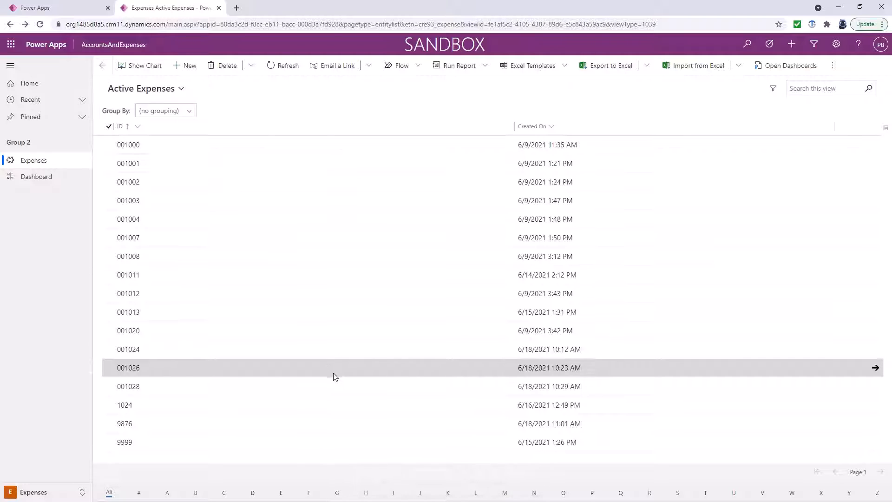
click(564, 66)
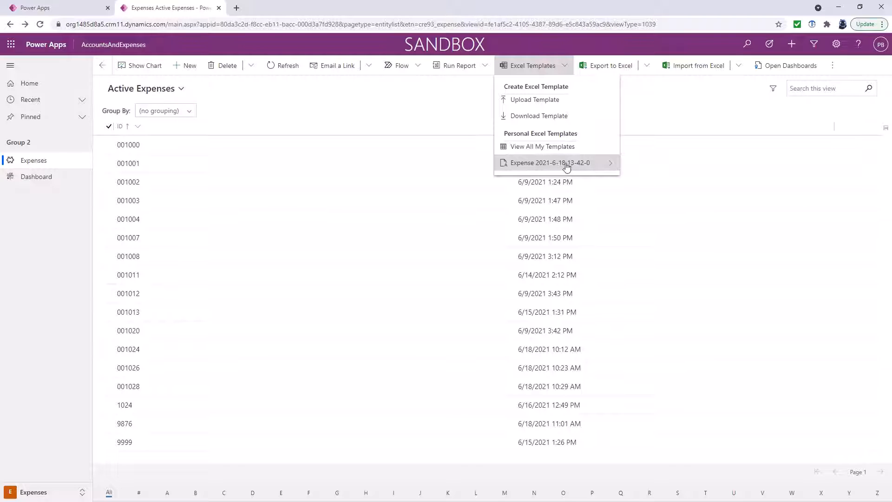
click(609, 164)
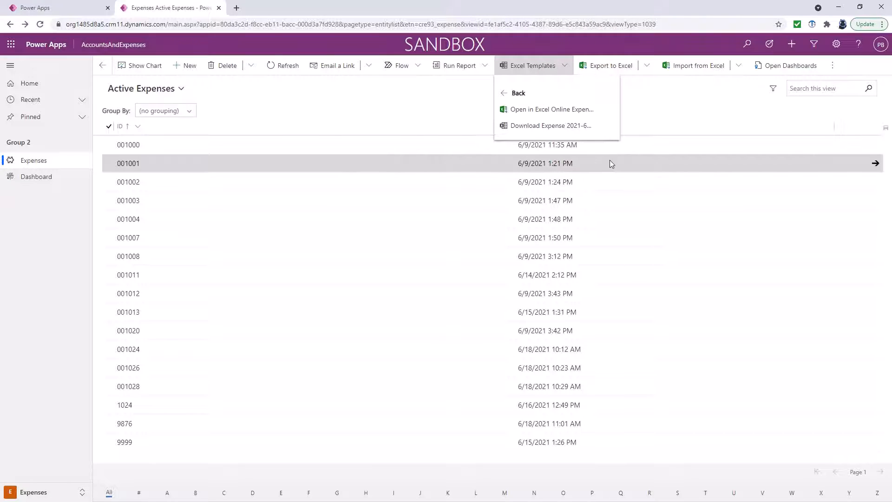
click(548, 114)
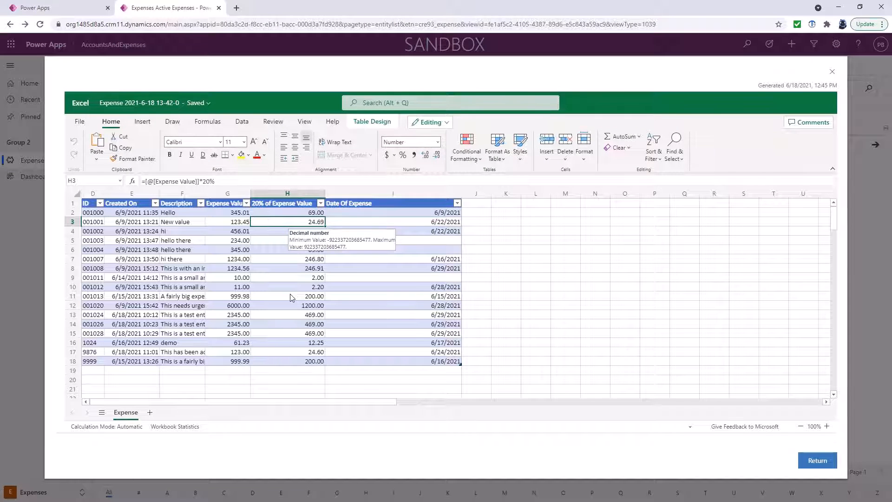
Check the 20% values in rows 5 through 17, then close the Excel Online preview
click(285, 242)
click(286, 276)
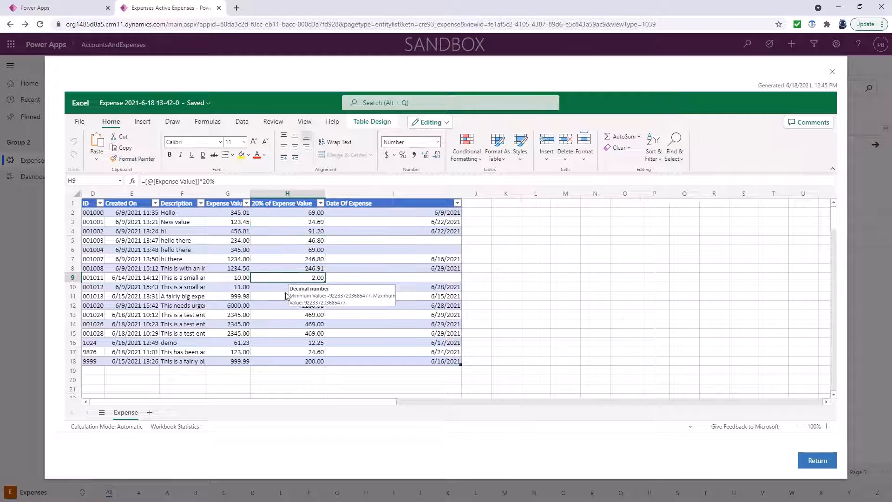
click(282, 308)
click(286, 333)
click(284, 353)
click(280, 361)
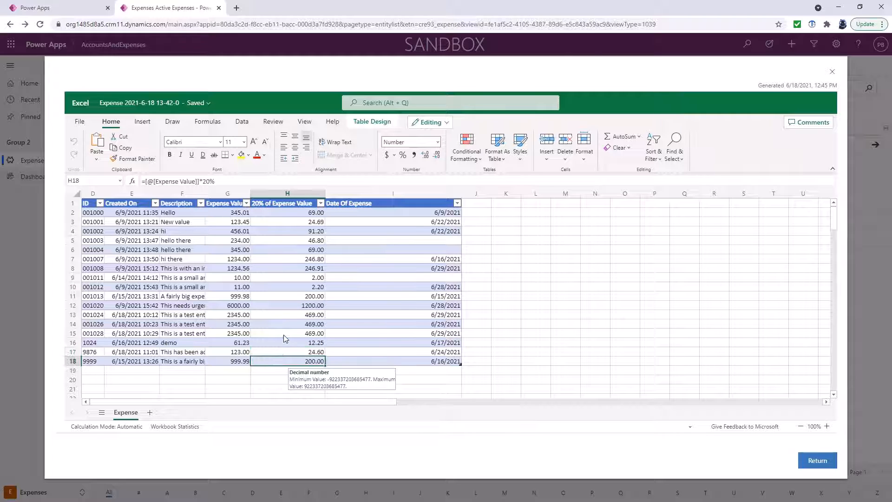
click(286, 335)
click(286, 258)
click(286, 240)
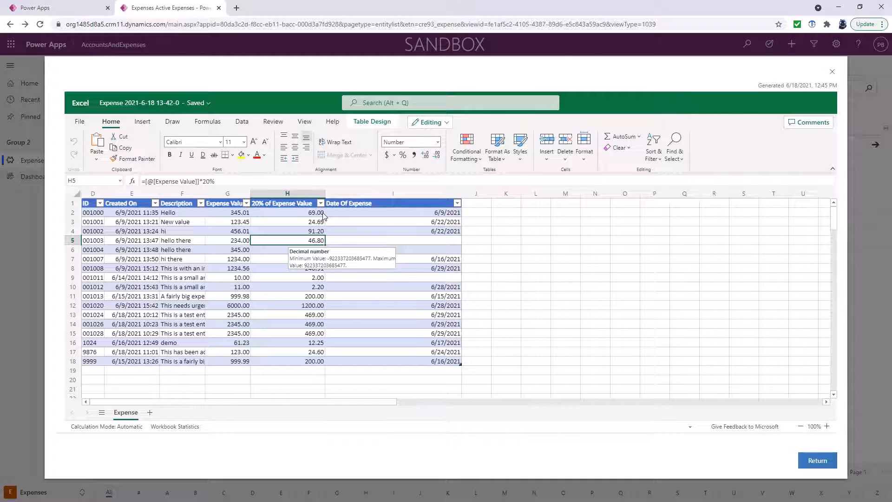
click(832, 71)
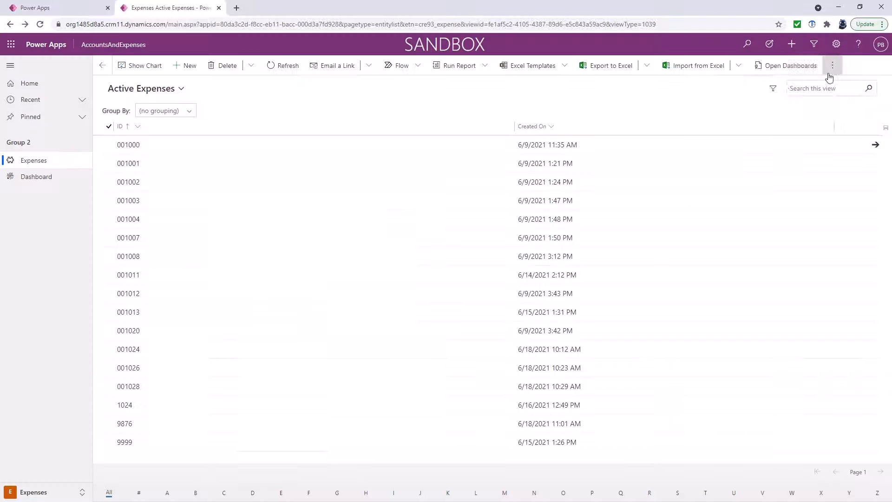
Download the Expense template filled with Active Expenses, enable editing to check the 20% values, then minimize Excel
click(564, 67)
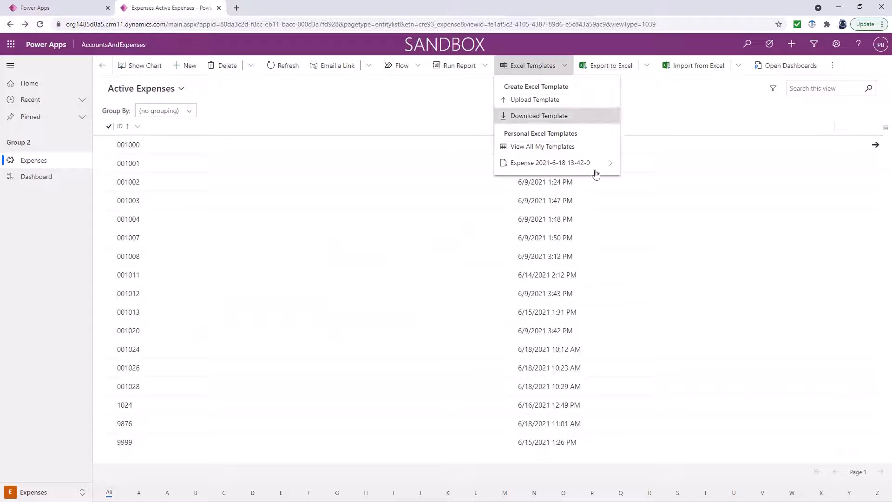
click(611, 168)
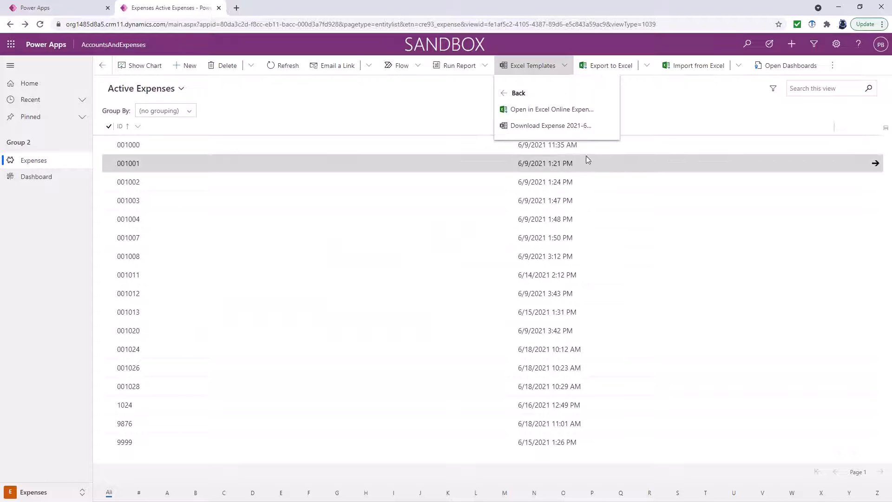
click(546, 124)
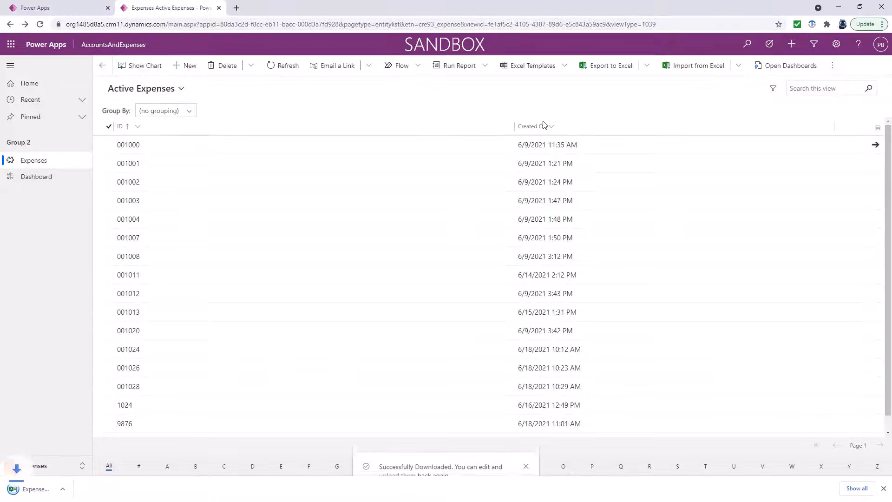
click(76, 490)
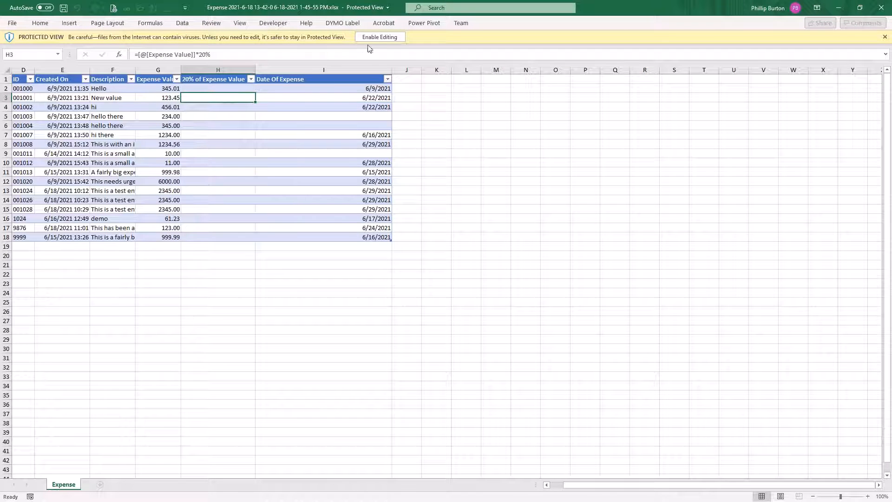
click(378, 37)
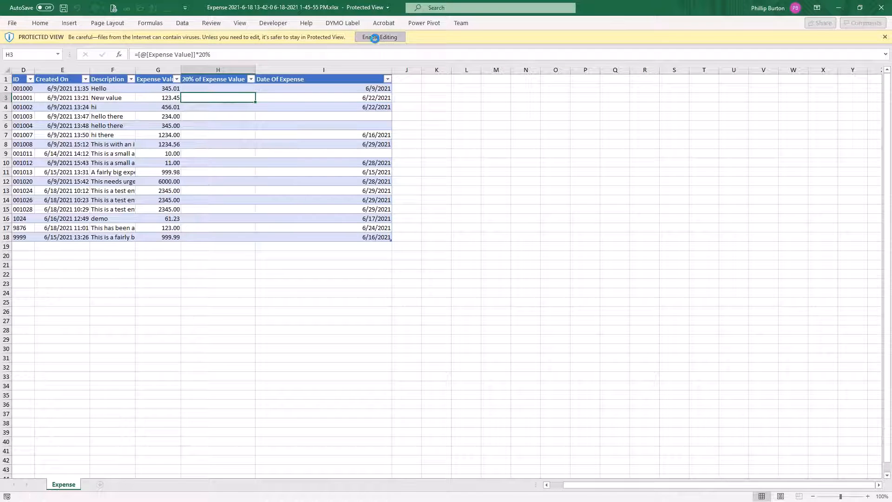
click(229, 202)
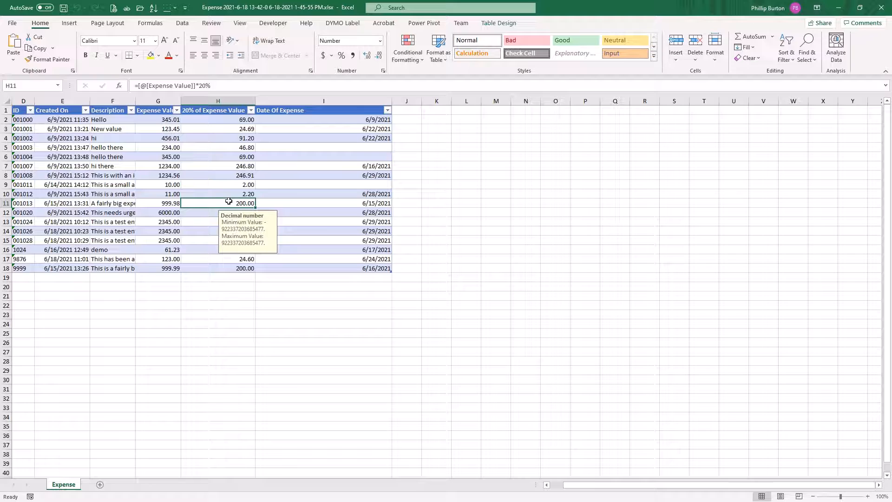
click(839, 8)
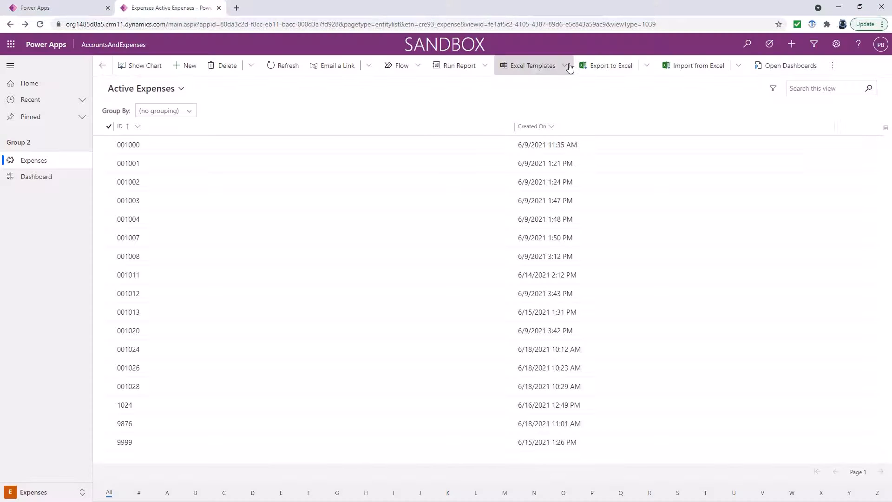
Check the Expenses Excel Templates menu, then move to the Power Apps apps tab's settings
click(565, 65)
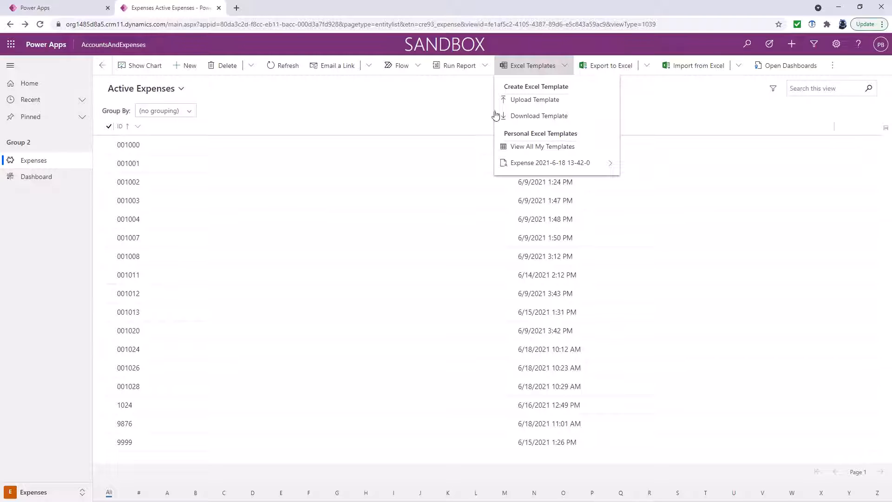
click(67, 10)
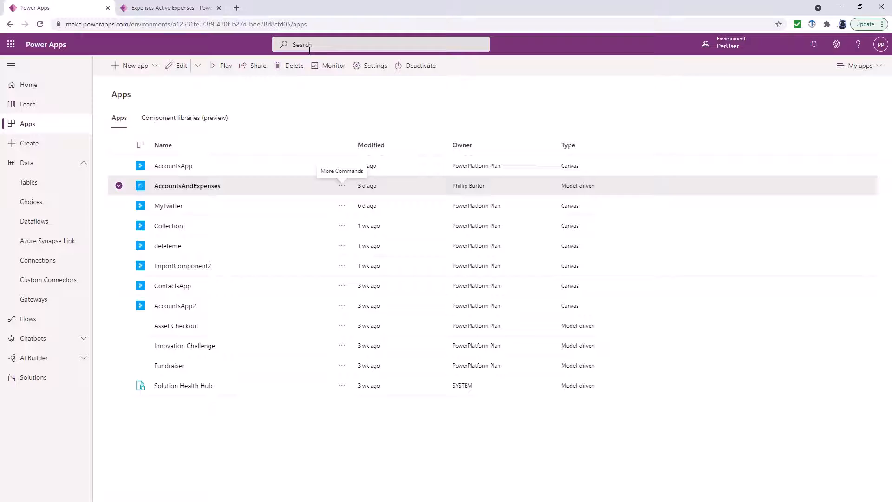
click(836, 44)
Go through Advanced settings to Templates > Document Templates and start a NEW template
click(785, 134)
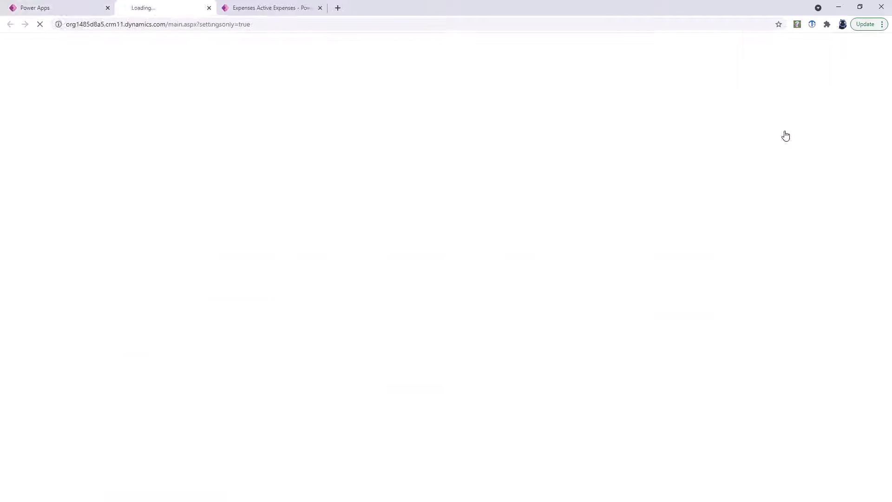
click(142, 45)
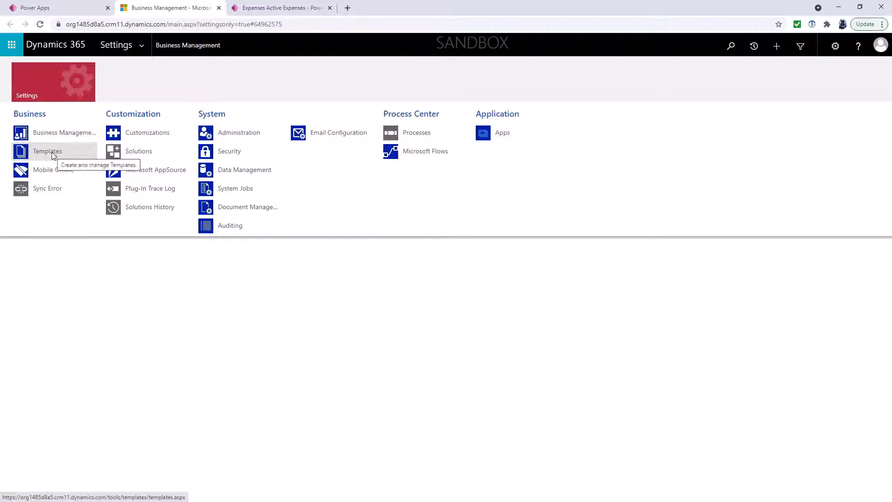
click(52, 152)
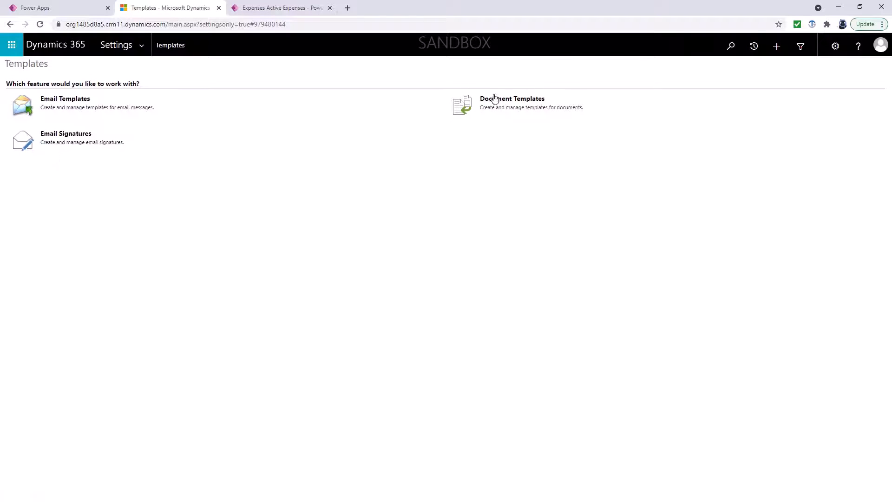
click(508, 101)
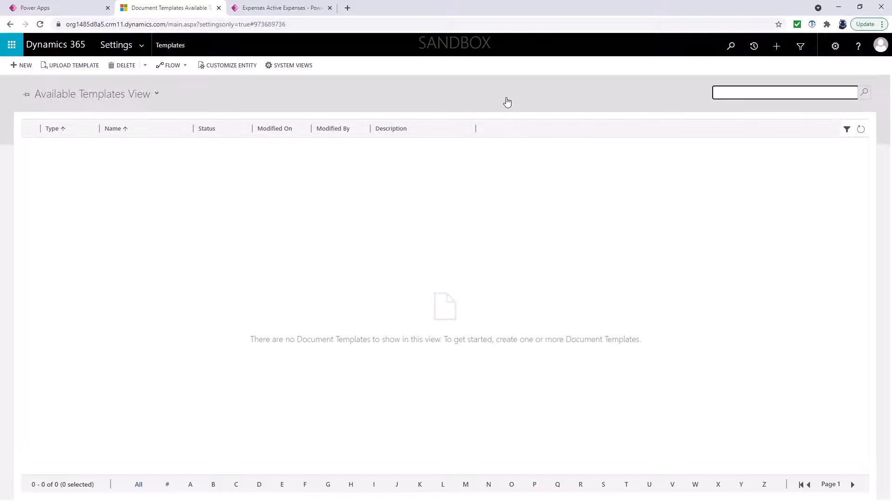
click(31, 66)
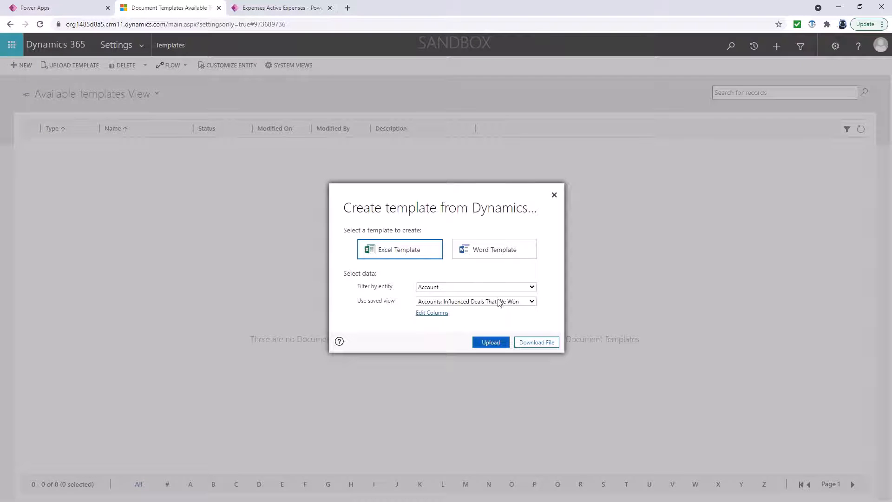
Base the template on the Expense entity with the MyPersonalView view
click(506, 288)
drag(545, 308, 547, 360)
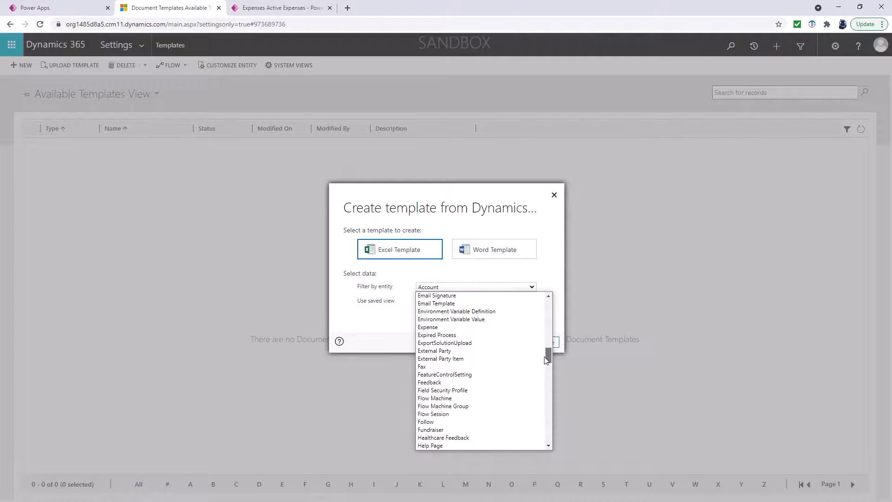
click(472, 327)
click(516, 302)
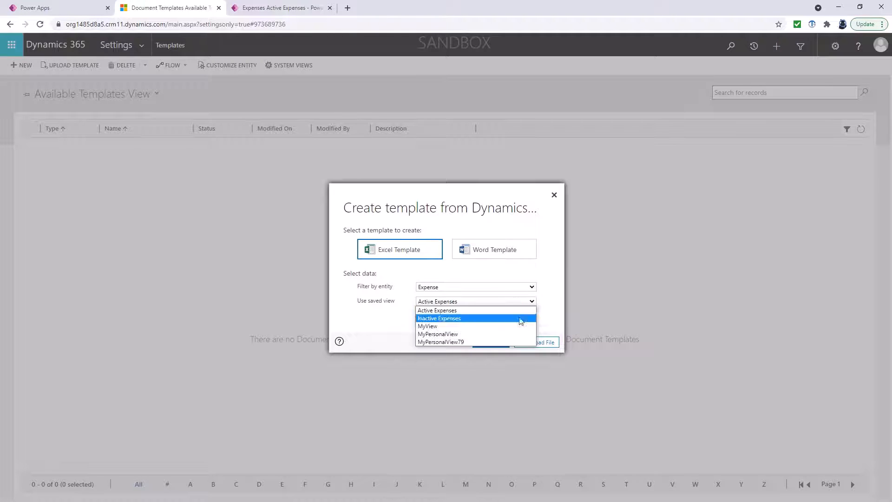
click(477, 334)
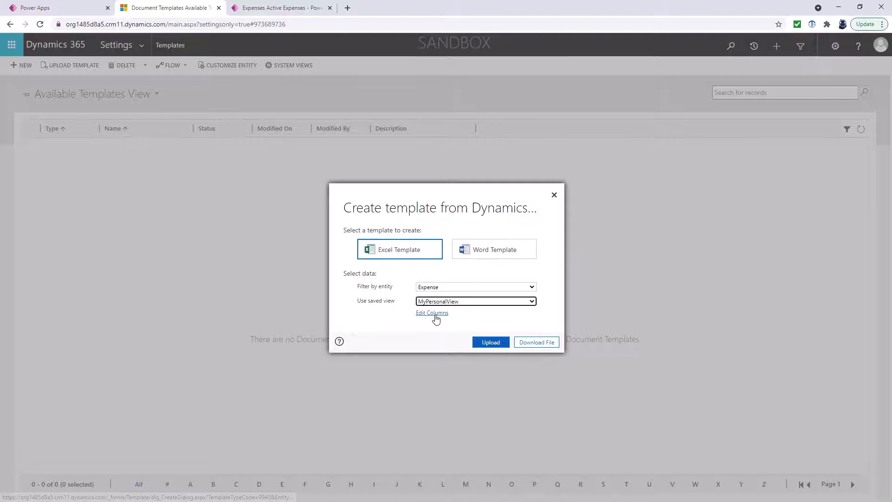
Add the Currency and Date Of Expense columns, then download the template and open it in Excel
click(435, 315)
click(587, 256)
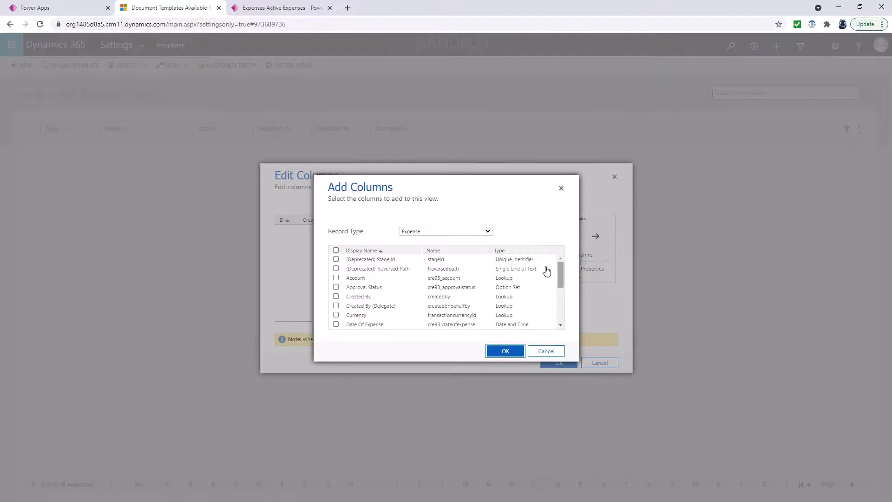
click(336, 325)
click(335, 315)
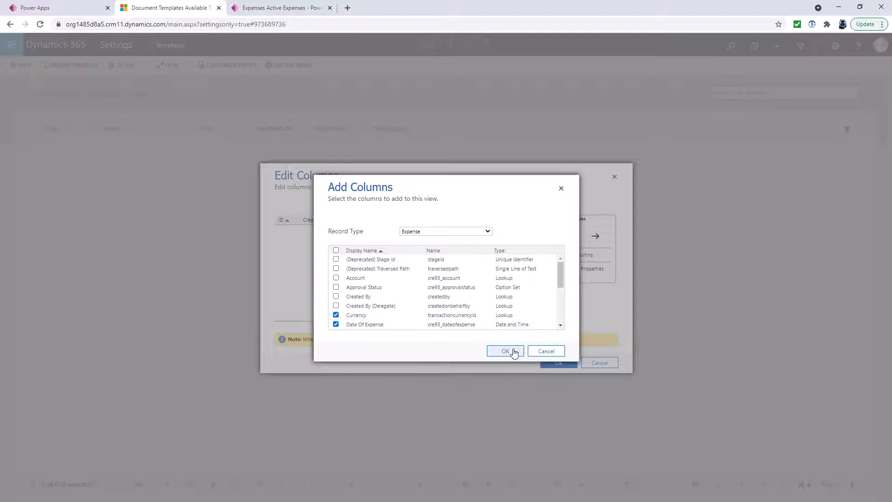
click(513, 352)
click(548, 363)
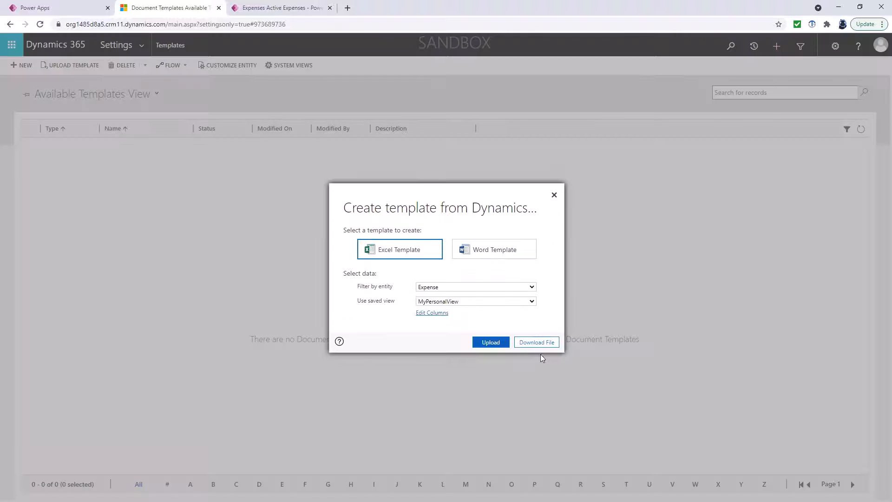
click(533, 344)
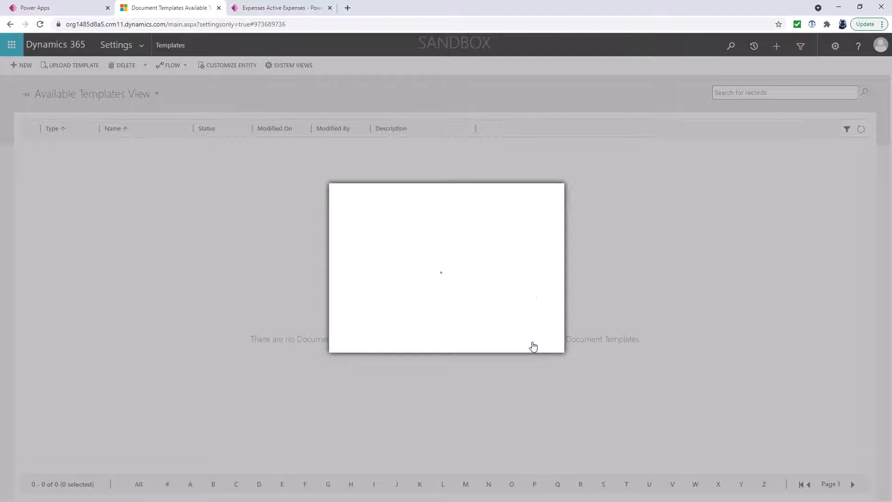
click(77, 494)
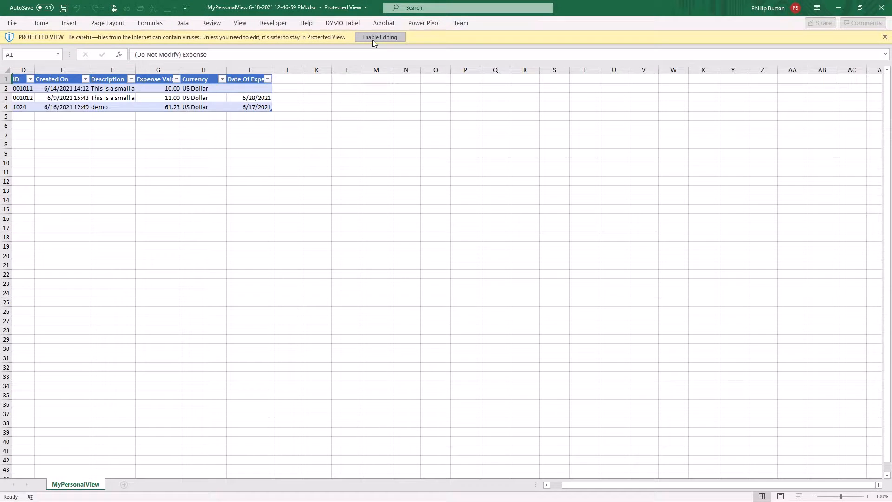
Enable editing and insert a new table column at column H
click(372, 39)
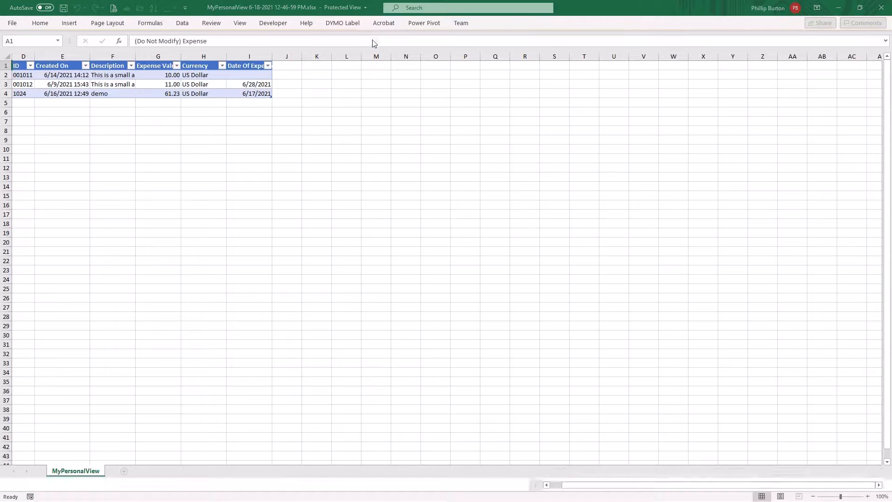
click(171, 120)
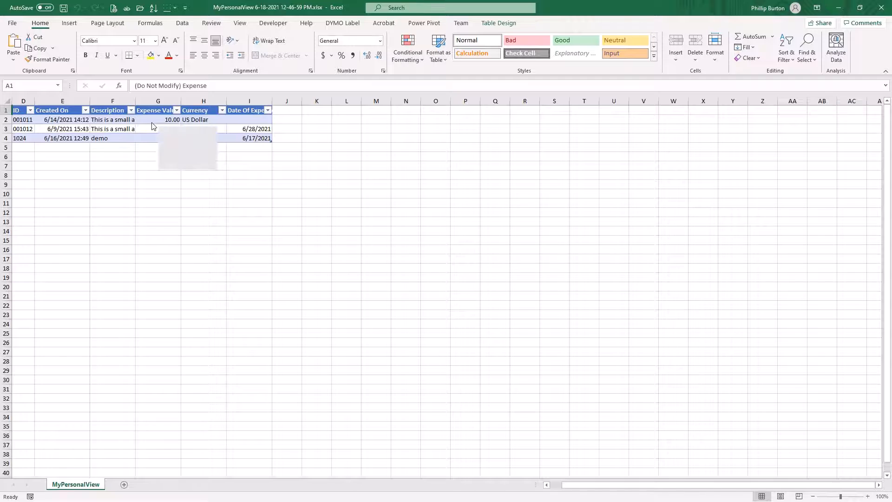
click(186, 104)
right_click(191, 104)
click(204, 181)
Name the new column 'Exepnse Value' and fill it with =[@[Expense Value]]*2
click(194, 113)
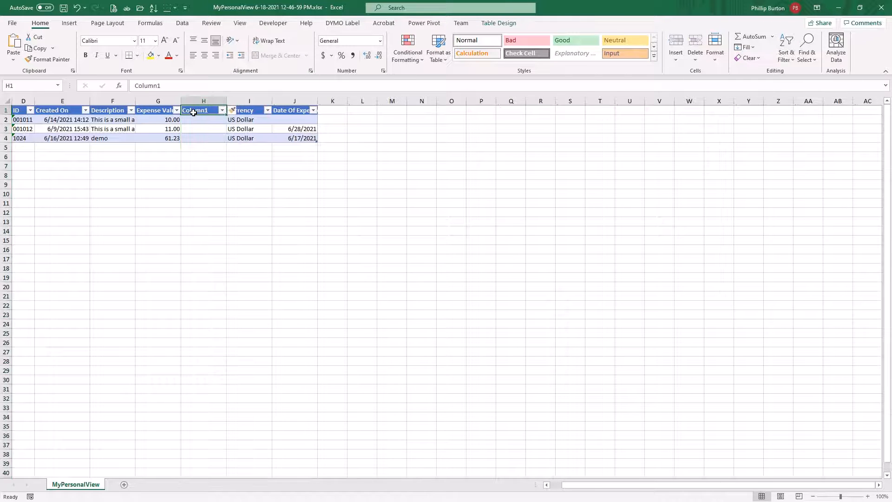
text(Exep)
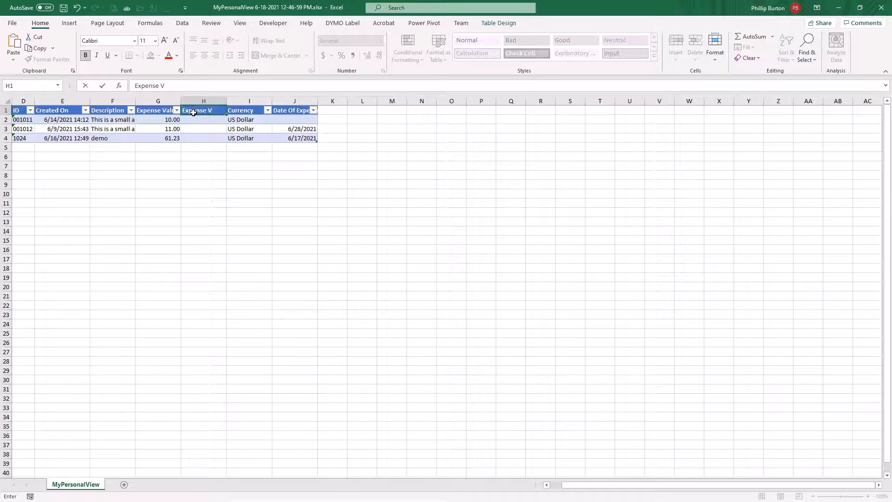
text(nse Value double)
key(Return)
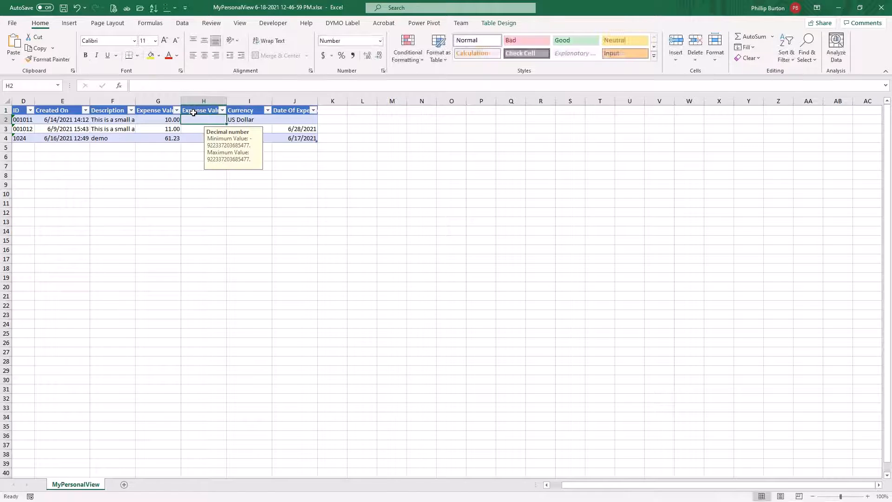
text(=)
key(Left)
text(*2)
key(ctrl+Return)
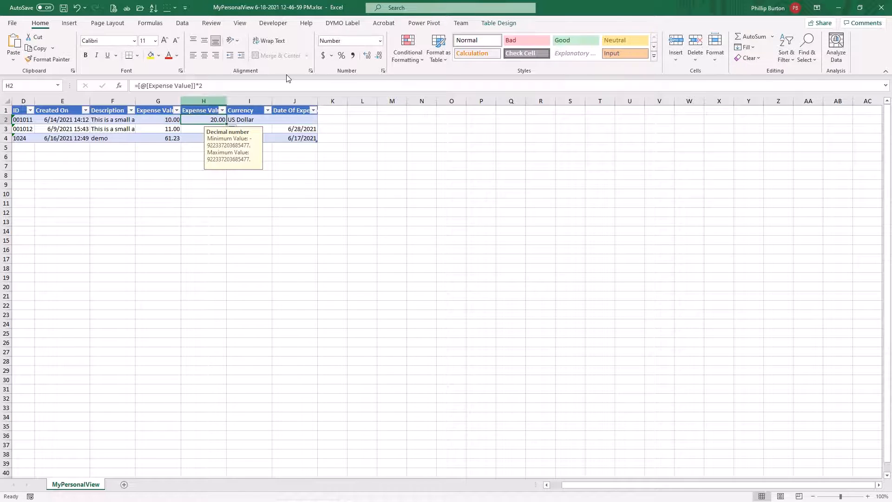
Save the workbook as ExcelTemplate.xlsx
click(13, 25)
click(46, 144)
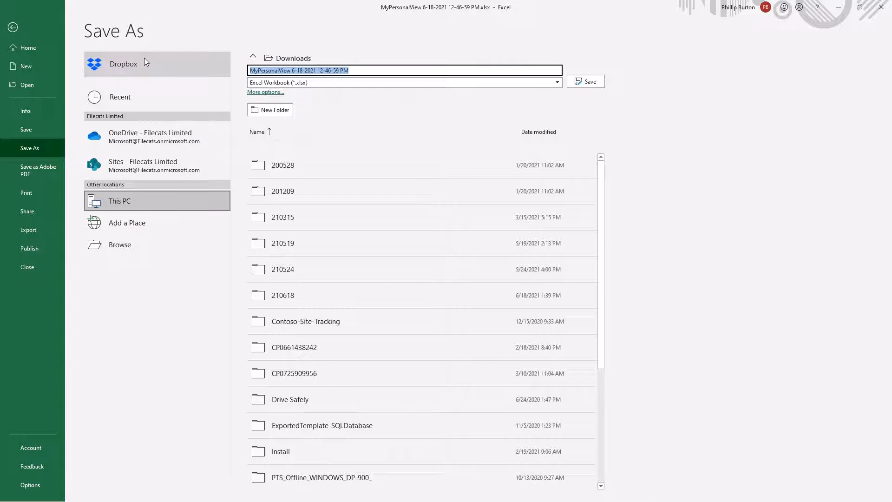
text(ExcelTemplate)
key(ctrl+a)
key(Return)
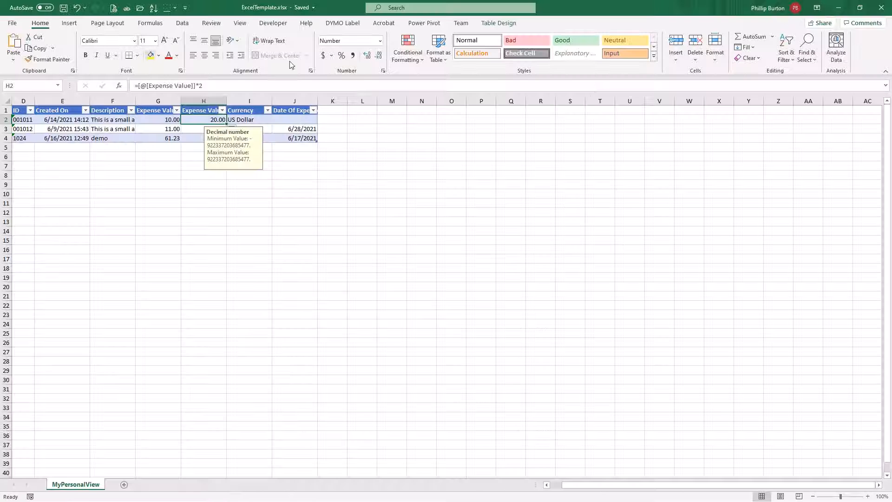
Close Excel and upload ExcelTemplate.xlsx as a document template in Dynamics 365
click(883, 8)
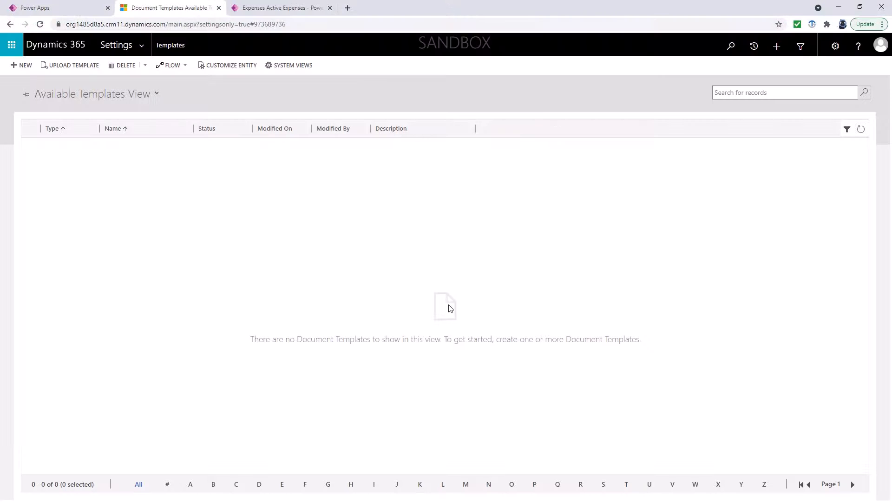
click(88, 68)
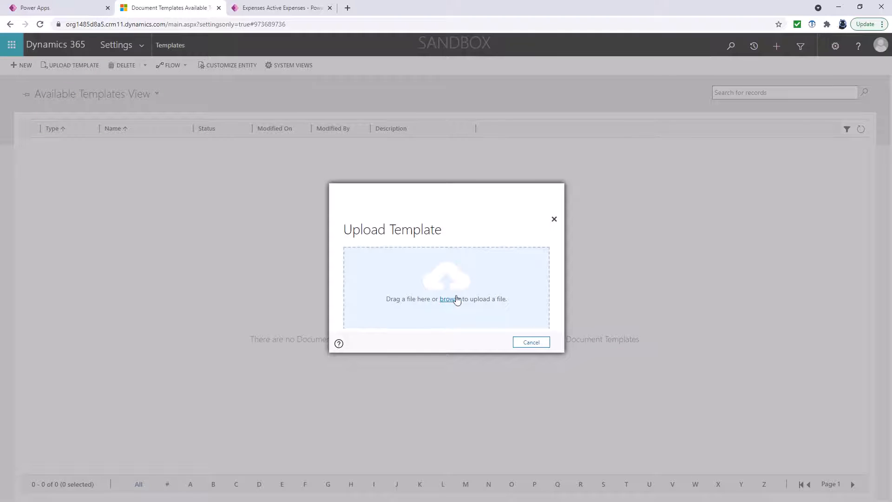
click(448, 299)
click(168, 81)
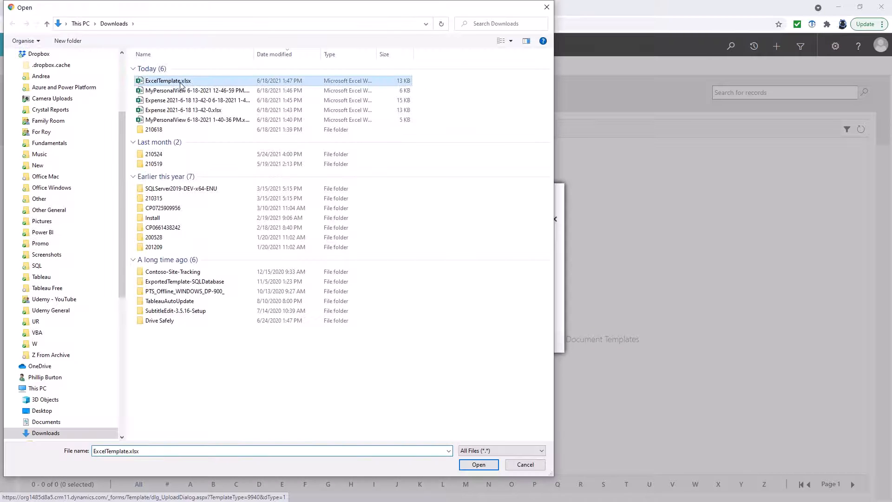
click(478, 464)
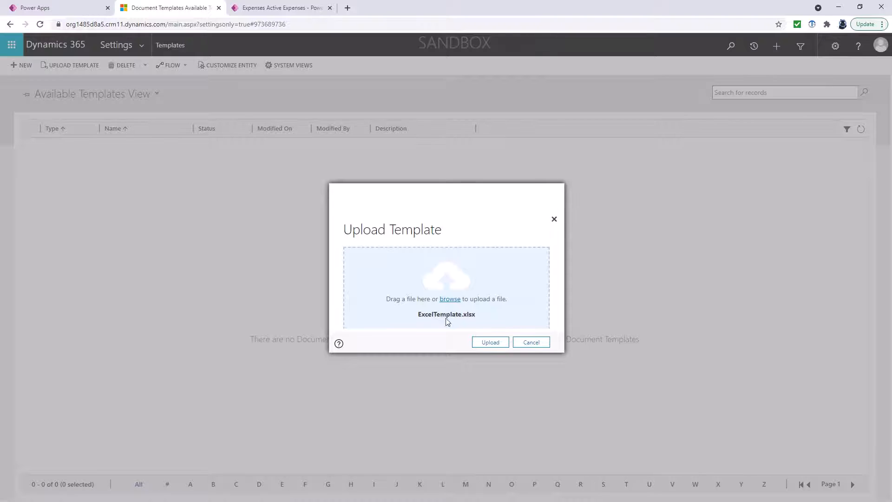
click(489, 343)
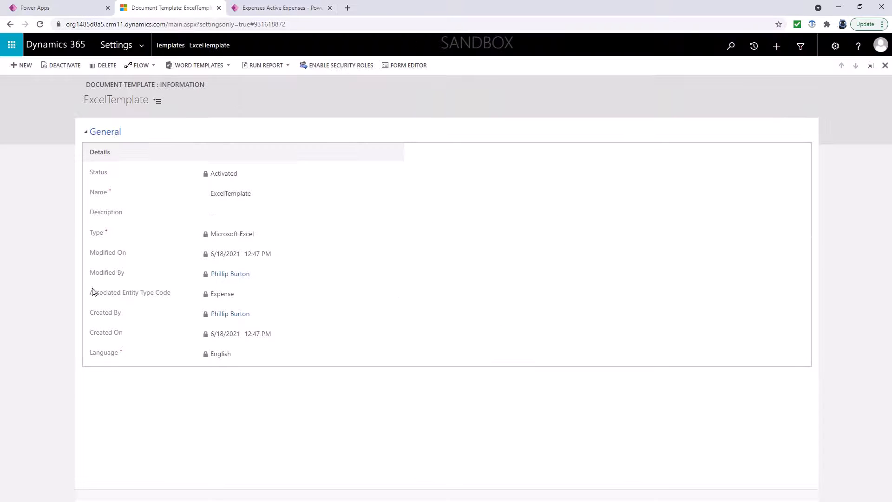
Check Settings > Templates > Document Templates for ExcelTemplate, then return to Active Expenses
click(141, 45)
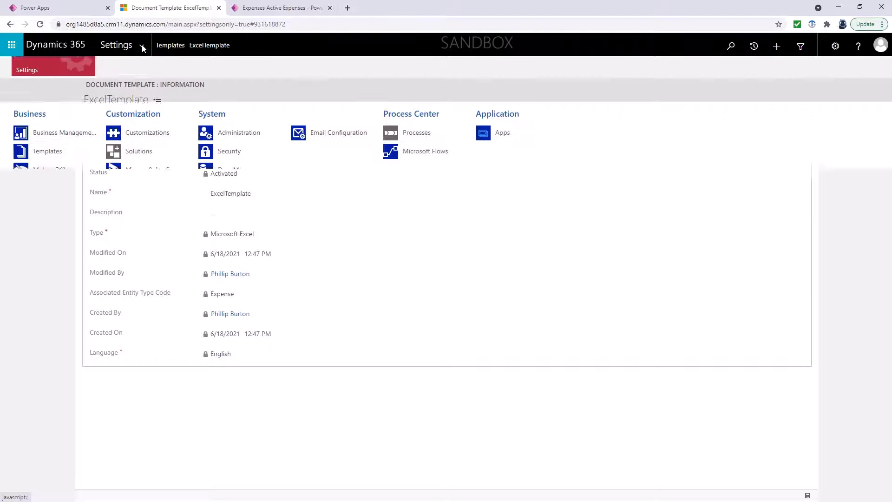
click(29, 153)
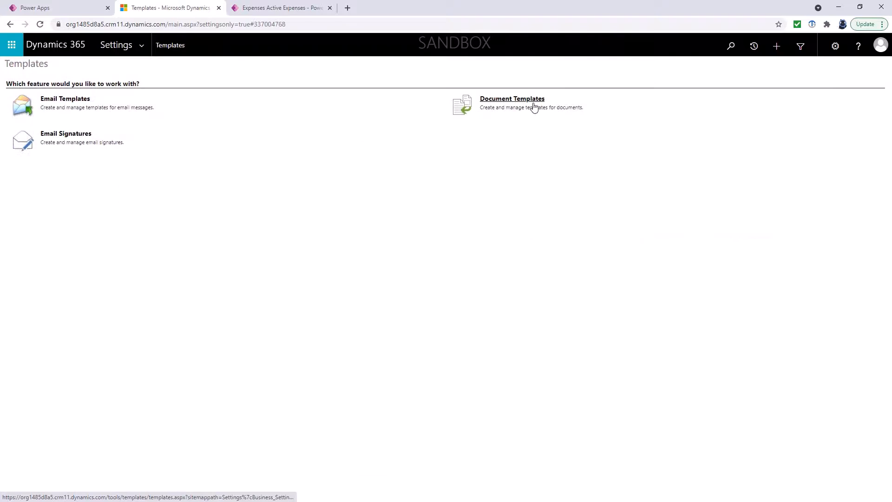
click(533, 105)
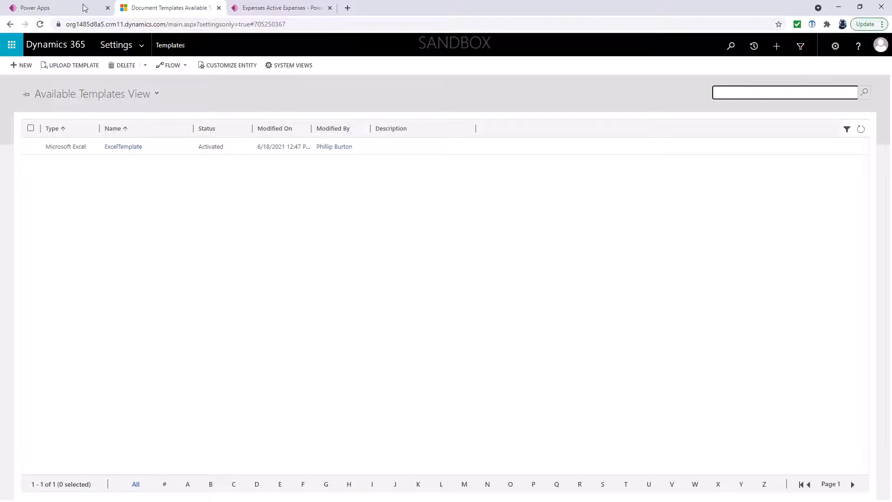
click(274, 8)
Reload Active Expenses and view all personal Excel templates
click(40, 24)
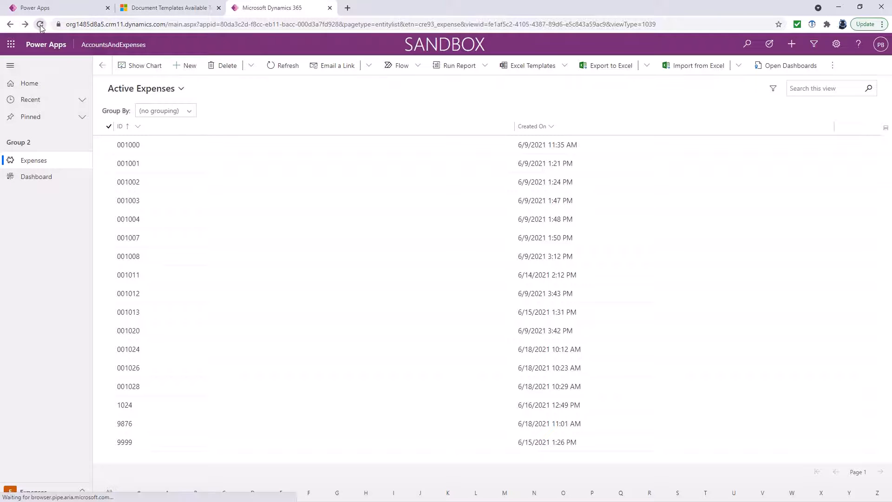
click(564, 70)
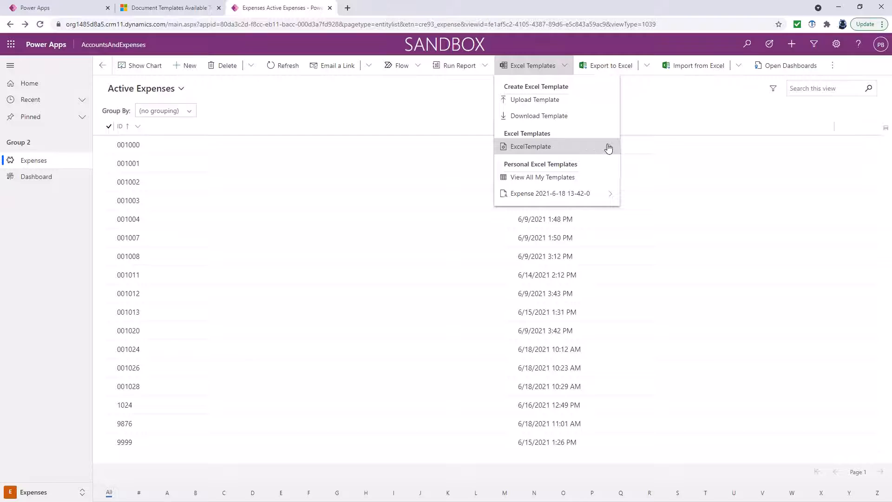
click(565, 179)
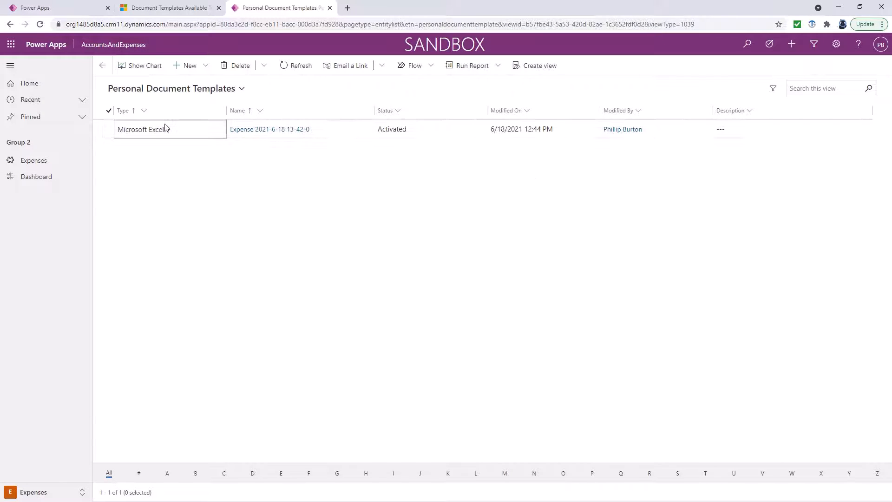
click(110, 130)
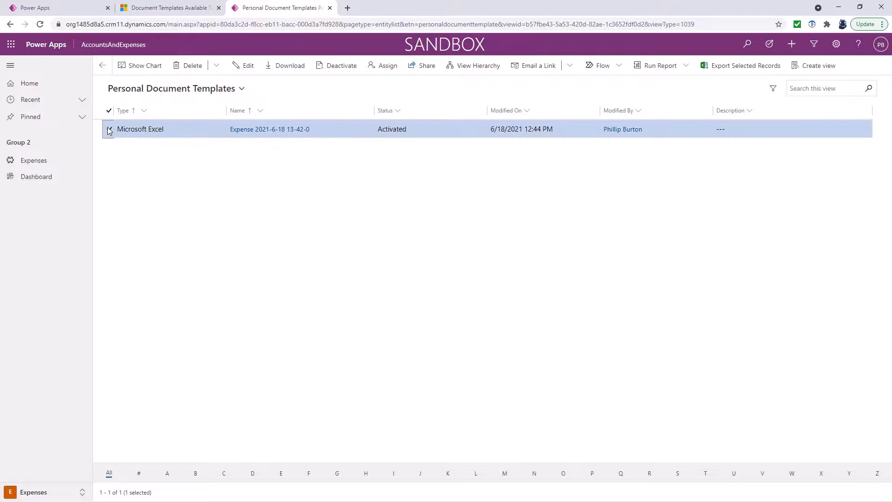
click(244, 66)
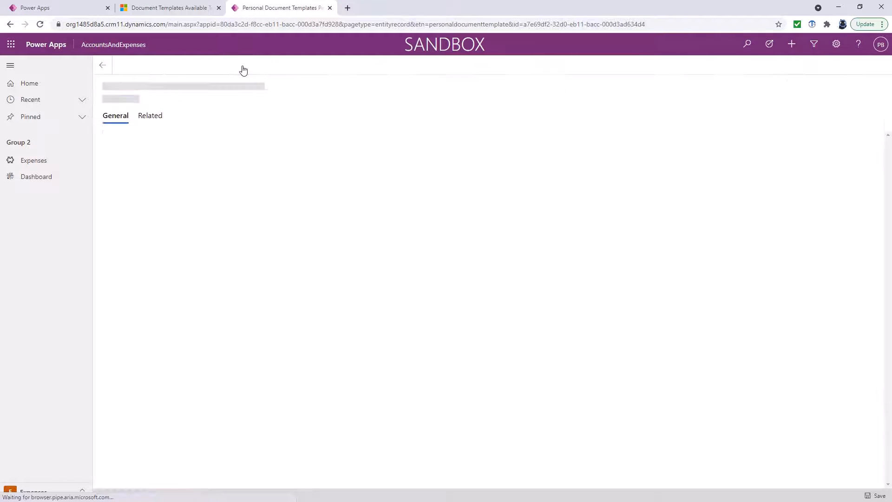
click(10, 24)
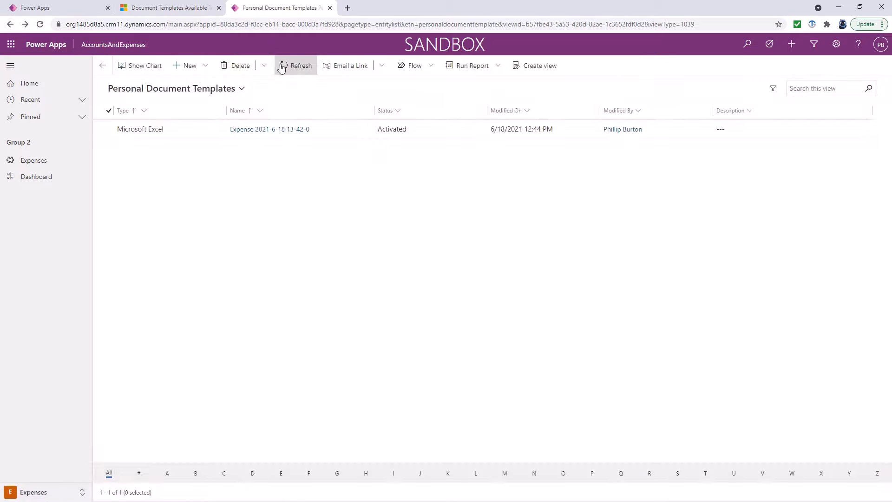
click(109, 129)
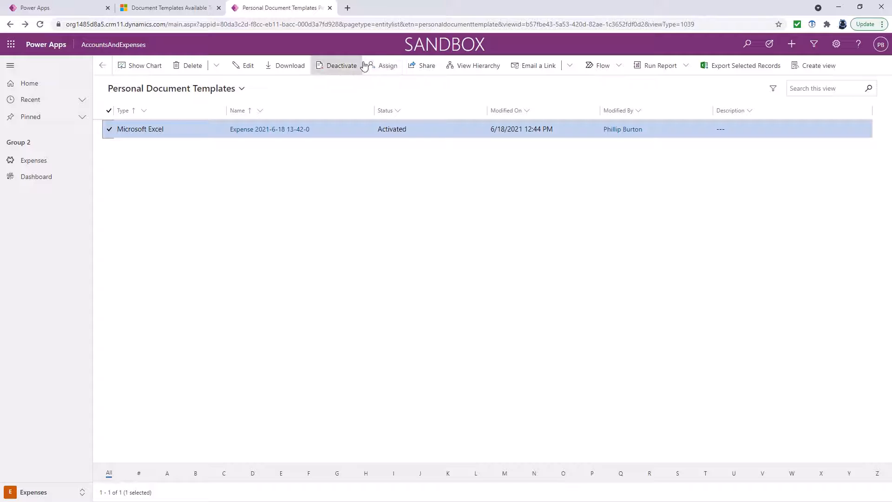
click(79, 9)
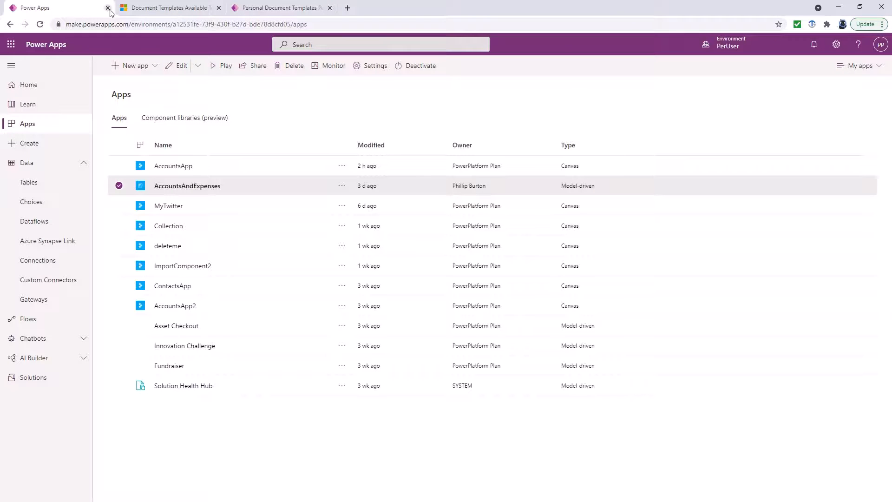
Select ExcelTemplate under Document Templates, then launch AccountsAndExpenses from Power Apps
click(170, 7)
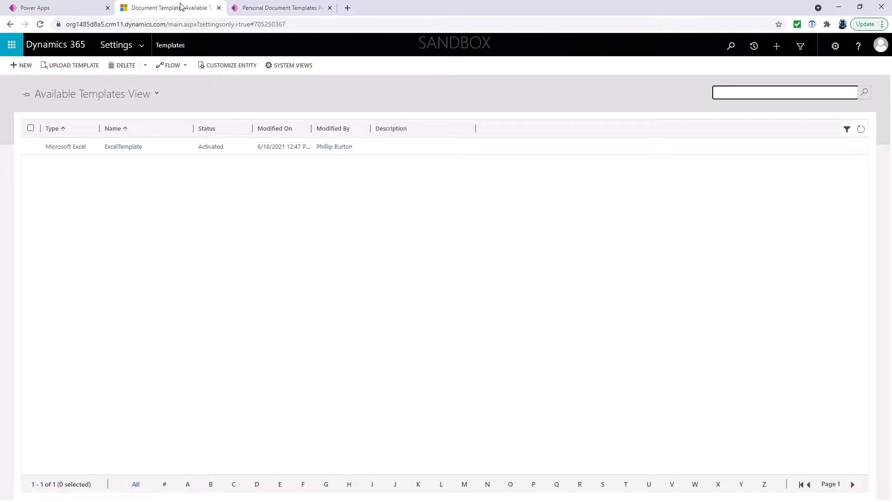
click(142, 46)
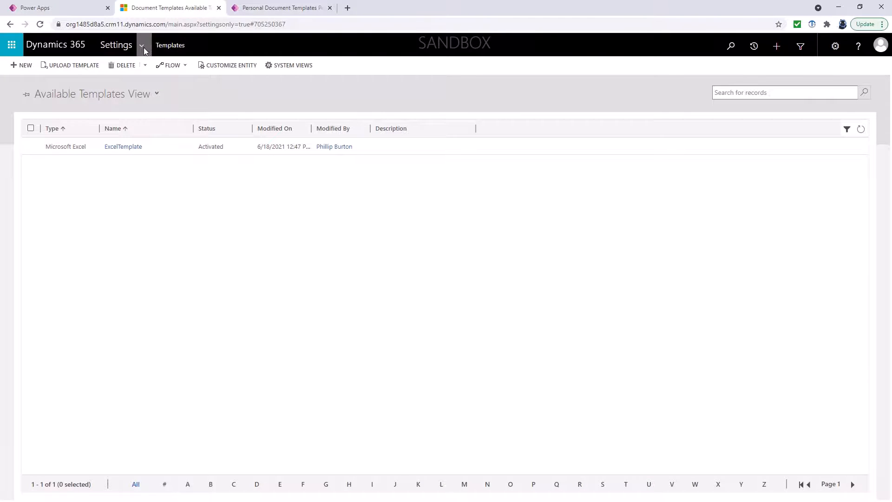
click(52, 153)
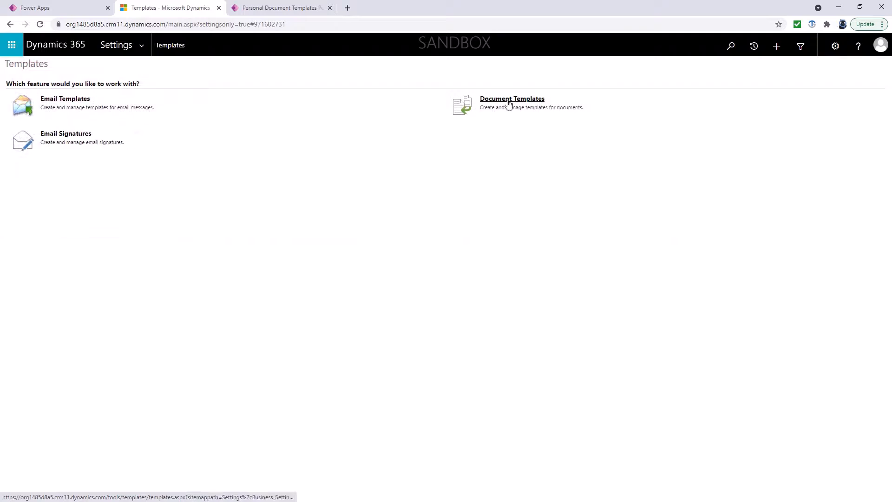
click(508, 102)
click(30, 146)
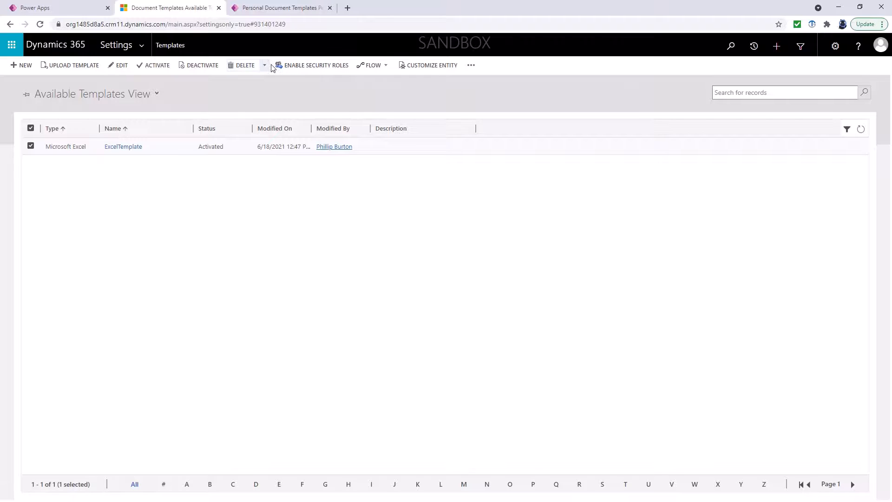
click(89, 9)
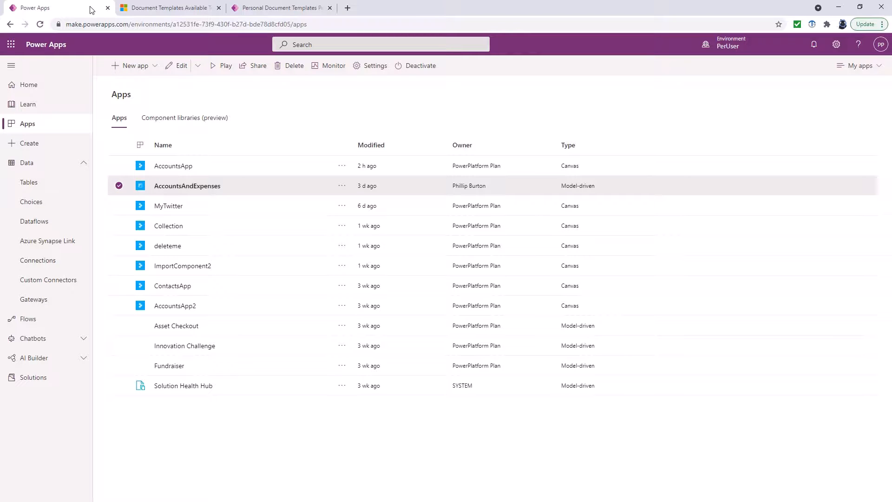
click(202, 187)
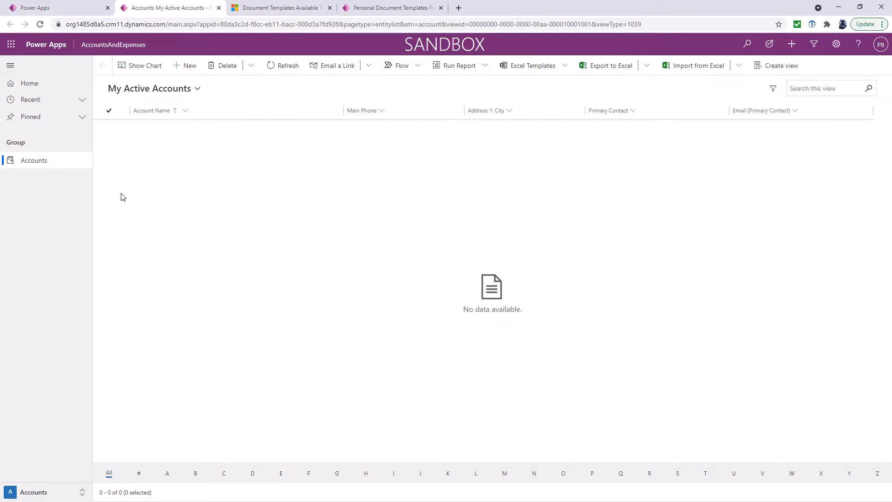
Switch to the Expenses area and open the records in Excel Online with ExcelTemplate
click(40, 491)
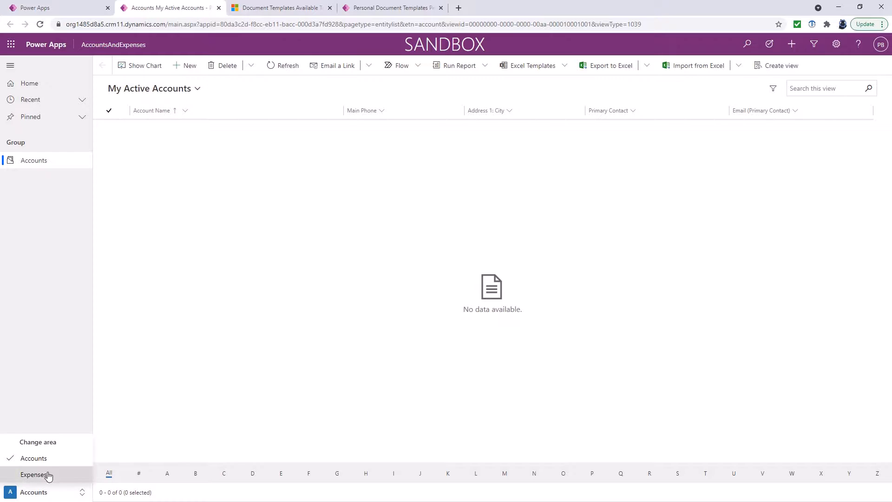
click(49, 474)
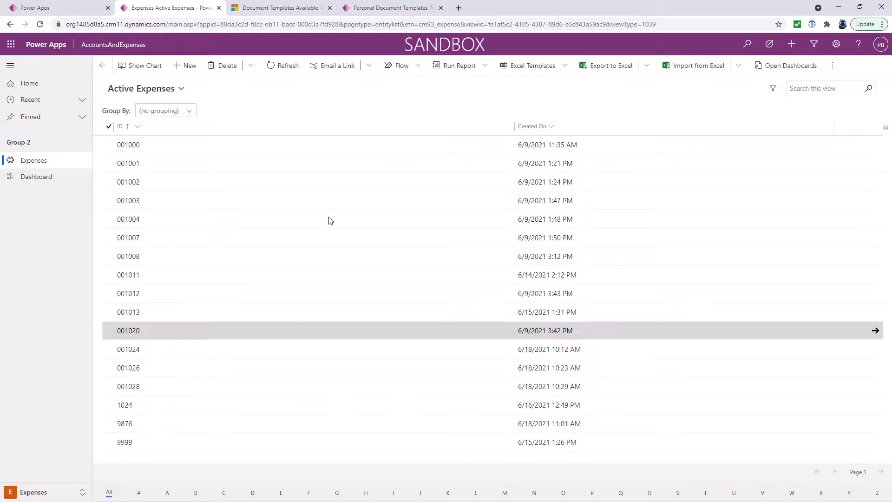
click(565, 67)
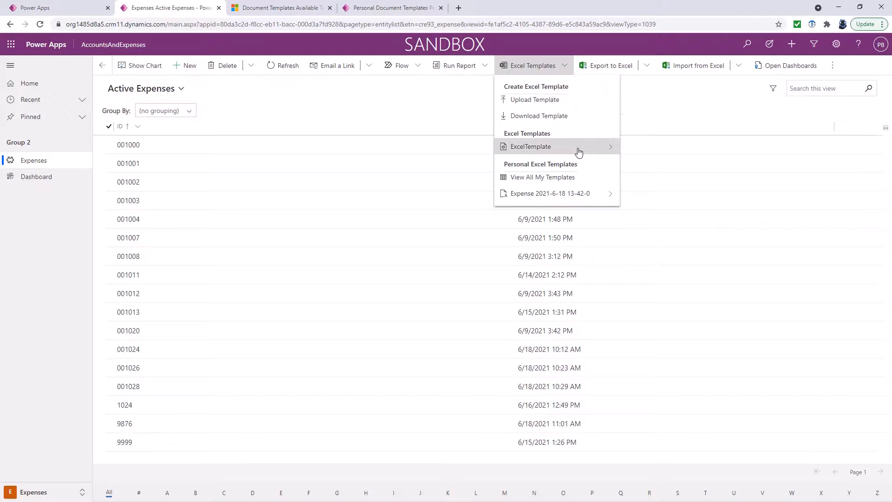
click(602, 151)
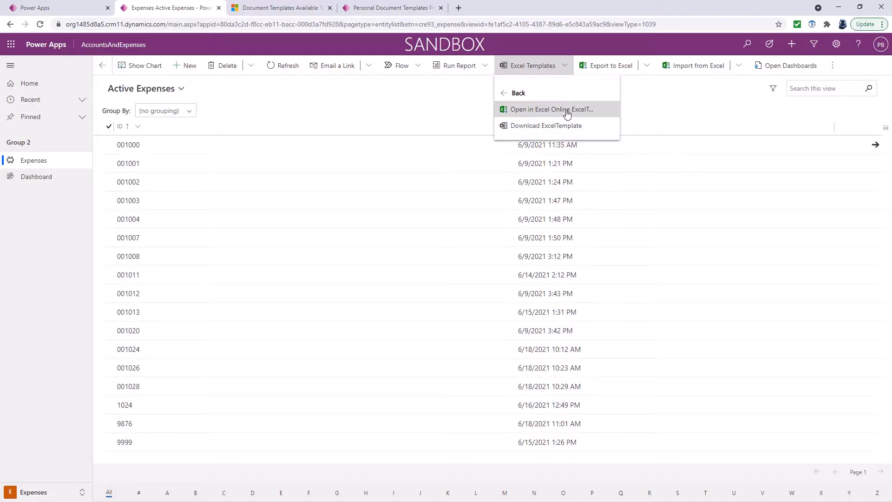
click(567, 114)
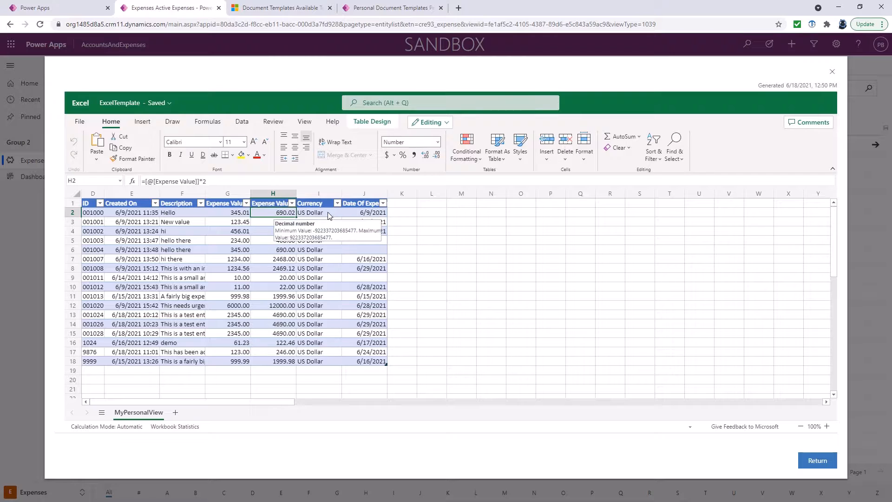
Check row 2's cells, comparing the doubled value in H2 with 345.01 in G2
key(Right)
click(366, 213)
click(307, 214)
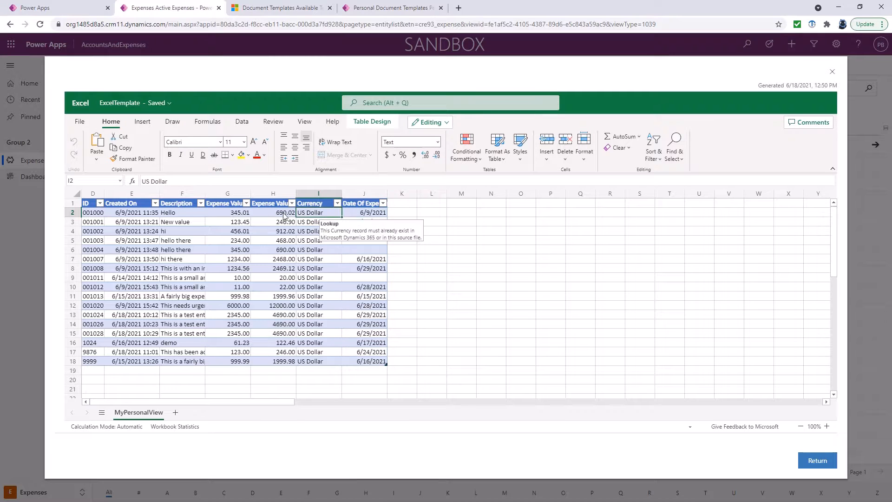
click(284, 215)
click(236, 215)
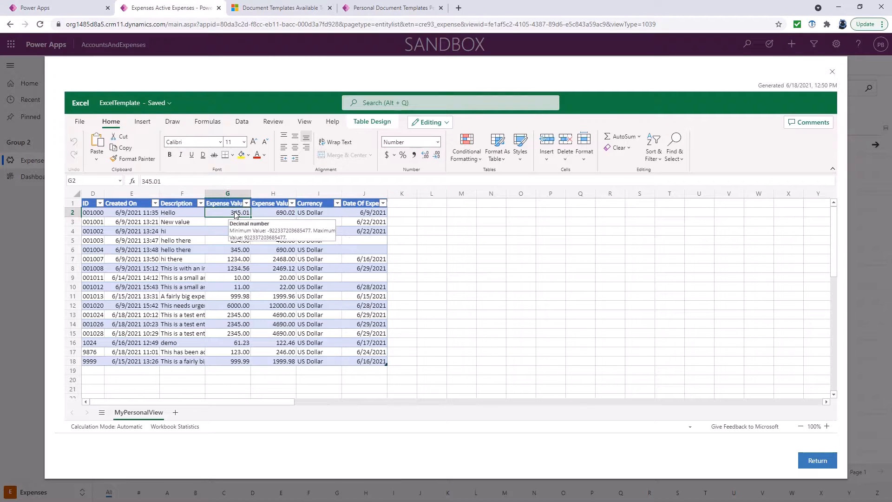